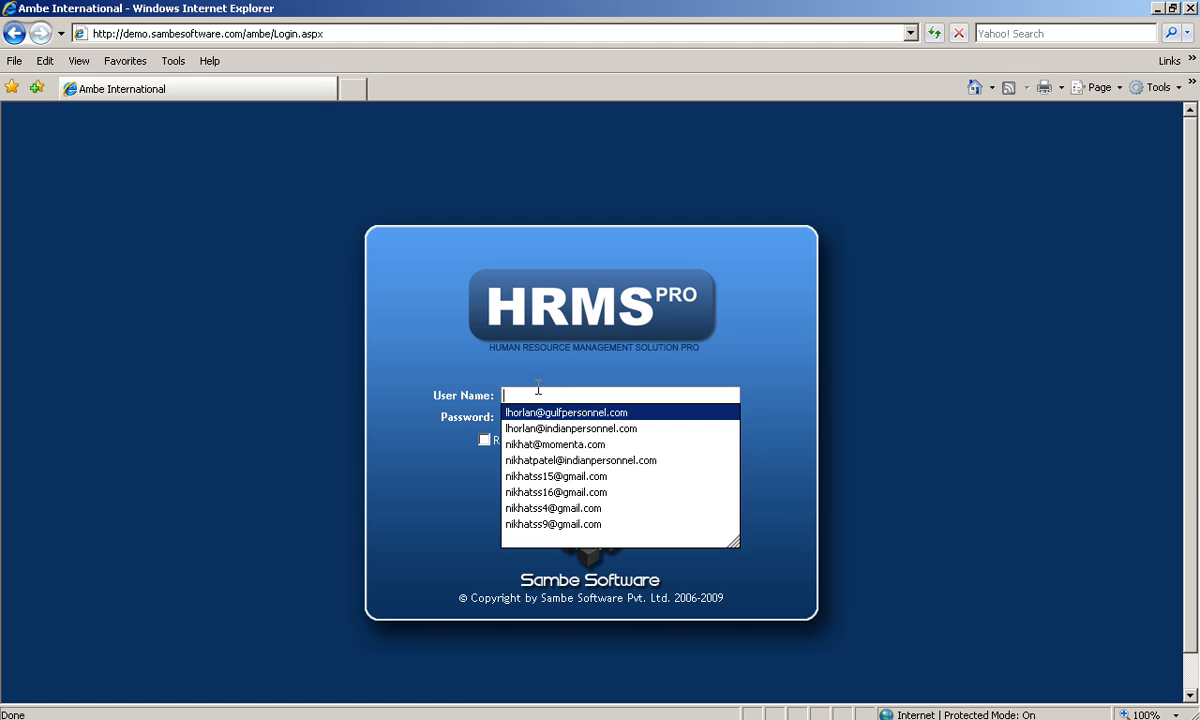
# Step: Log in to HRMS Pro using the saved user name from the autocomplete list
pyautogui.click(754, 380)
pyautogui.click(507, 395)
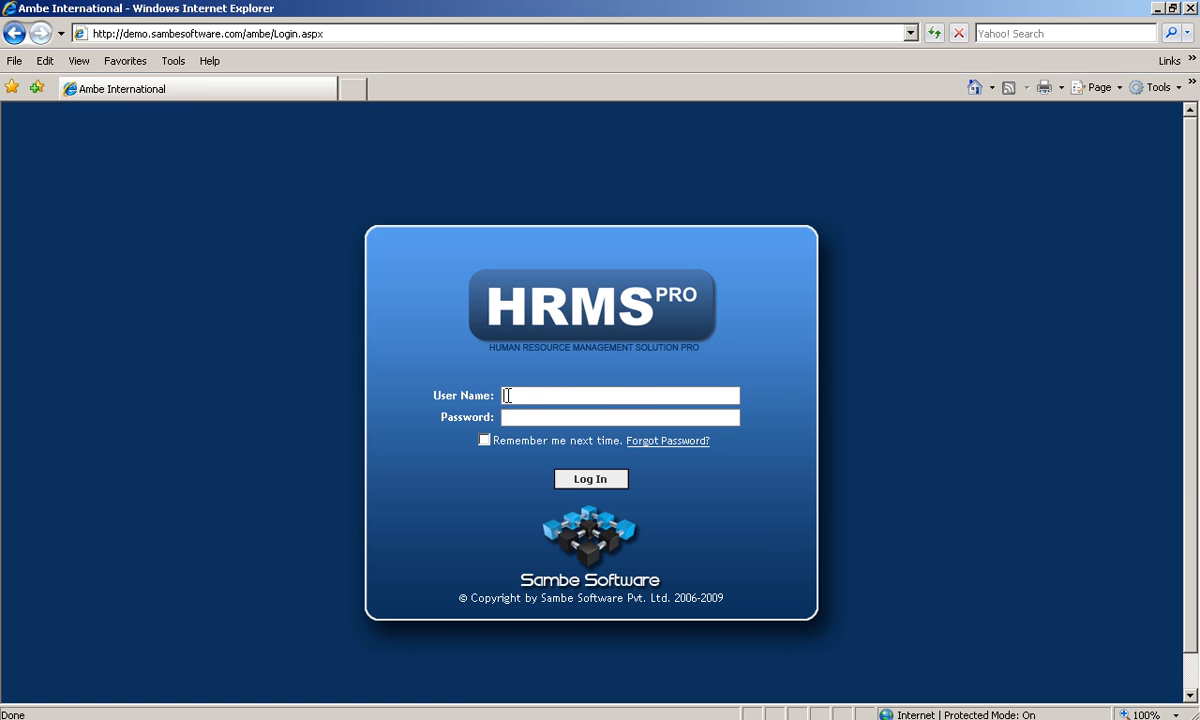
pyautogui.press('Down')
pyautogui.press('Down')
pyautogui.press('Down')
pyautogui.press('Return')
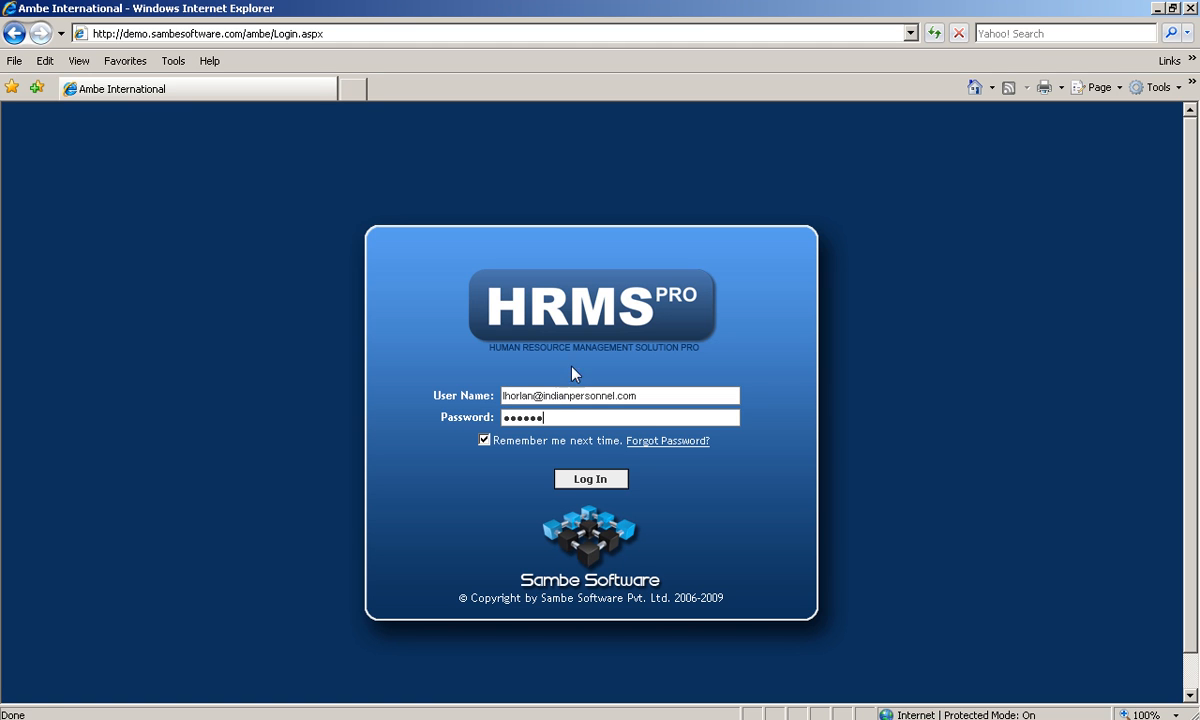
pyautogui.click(586, 482)
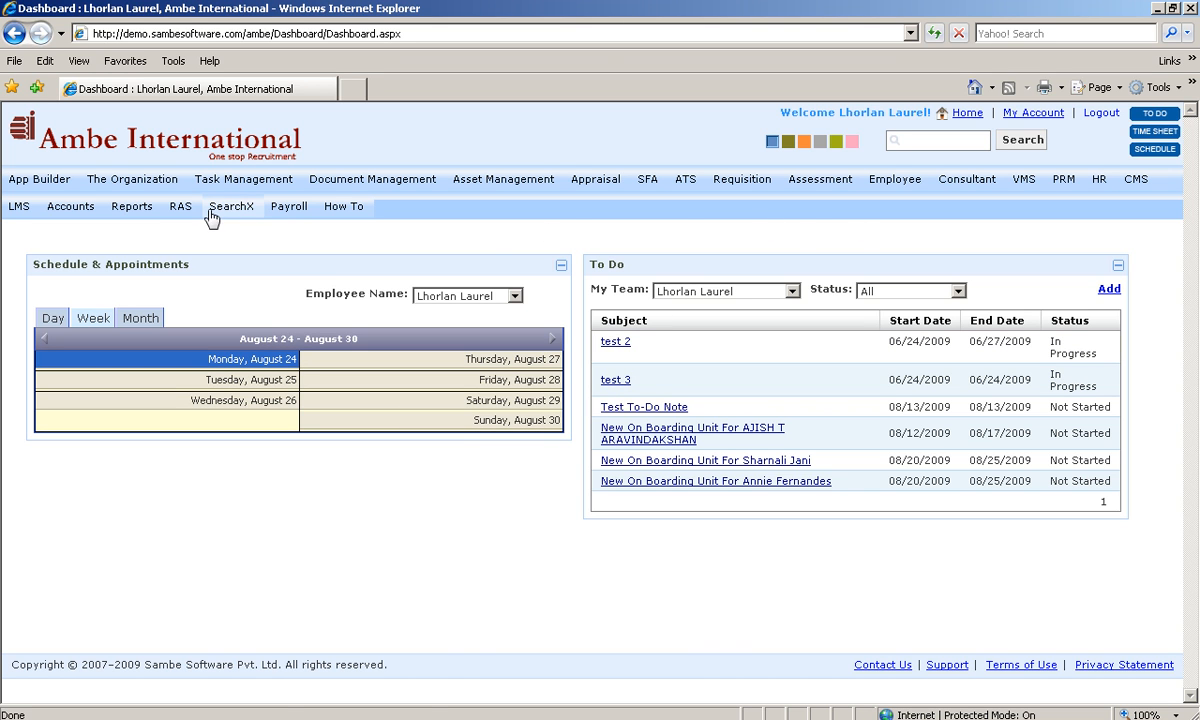
# Step: From the Payroll menu, open Payroll Preparation for August 2009 and scroll its employee list
pyautogui.click(301, 212)
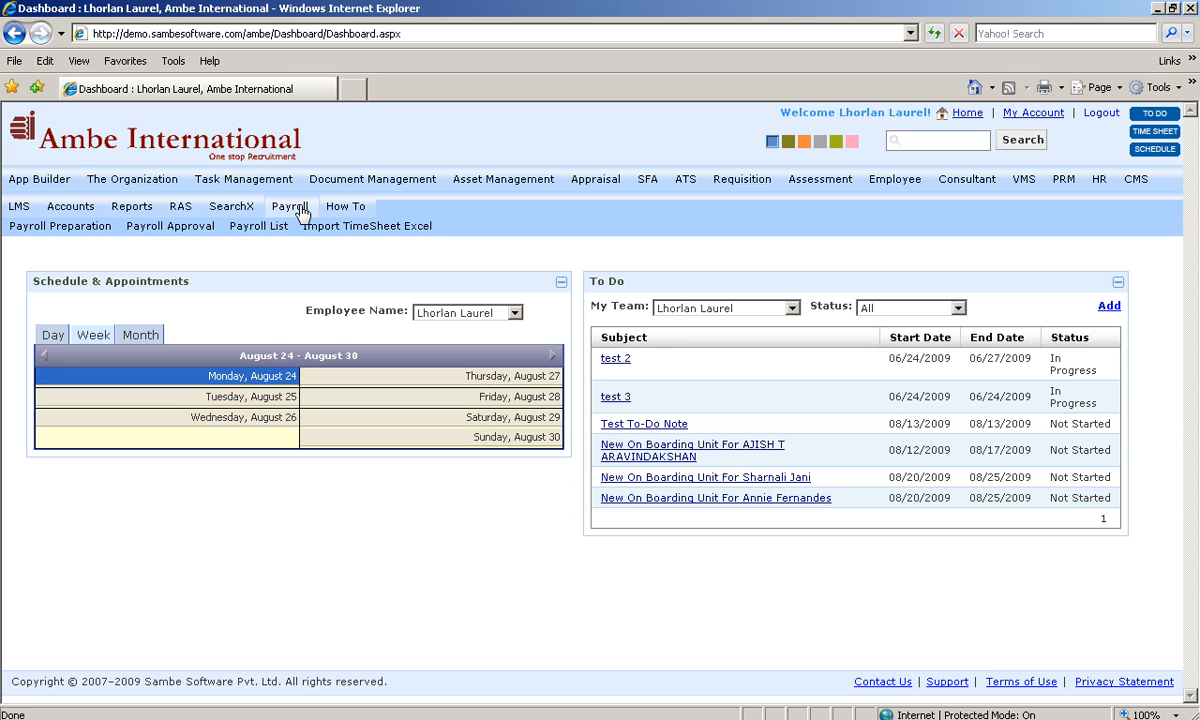
pyautogui.click(272, 231)
pyautogui.click(79, 234)
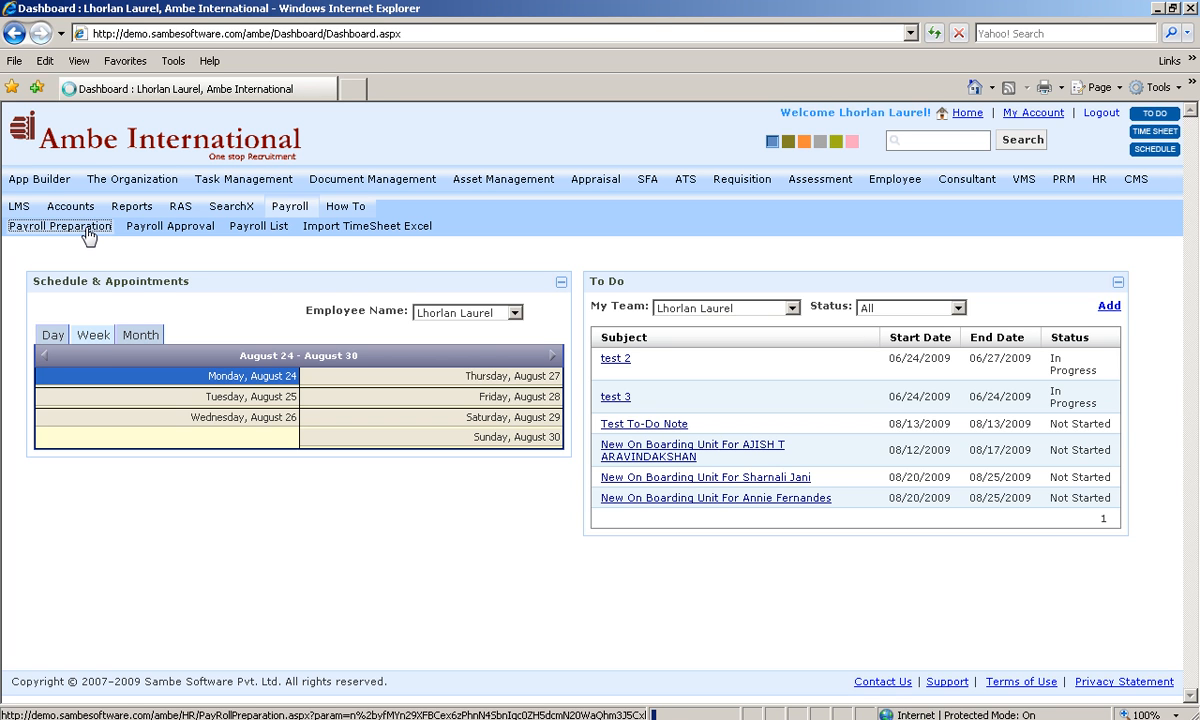
pyautogui.scroll(-1, 88, 228)
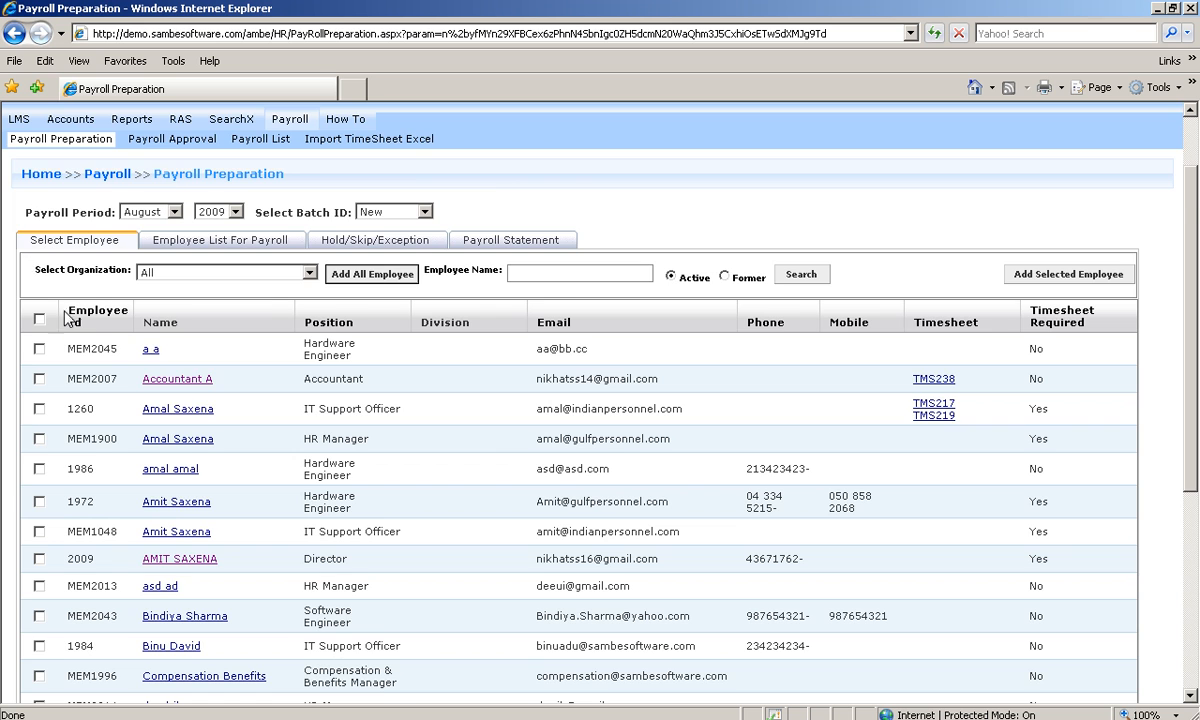
# Step: Scroll through the Select Employee table and open the Select Organization dropdown
pyautogui.scroll(-2, 106, 303)
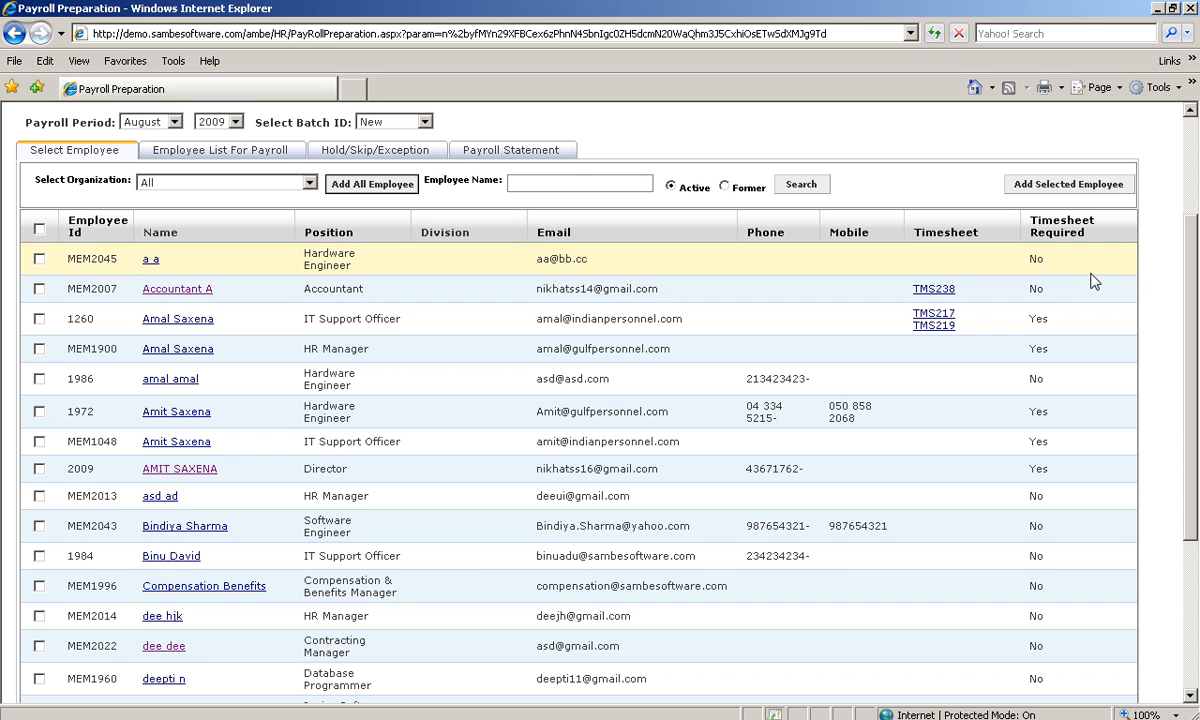
pyautogui.scroll(2, 1000, 254)
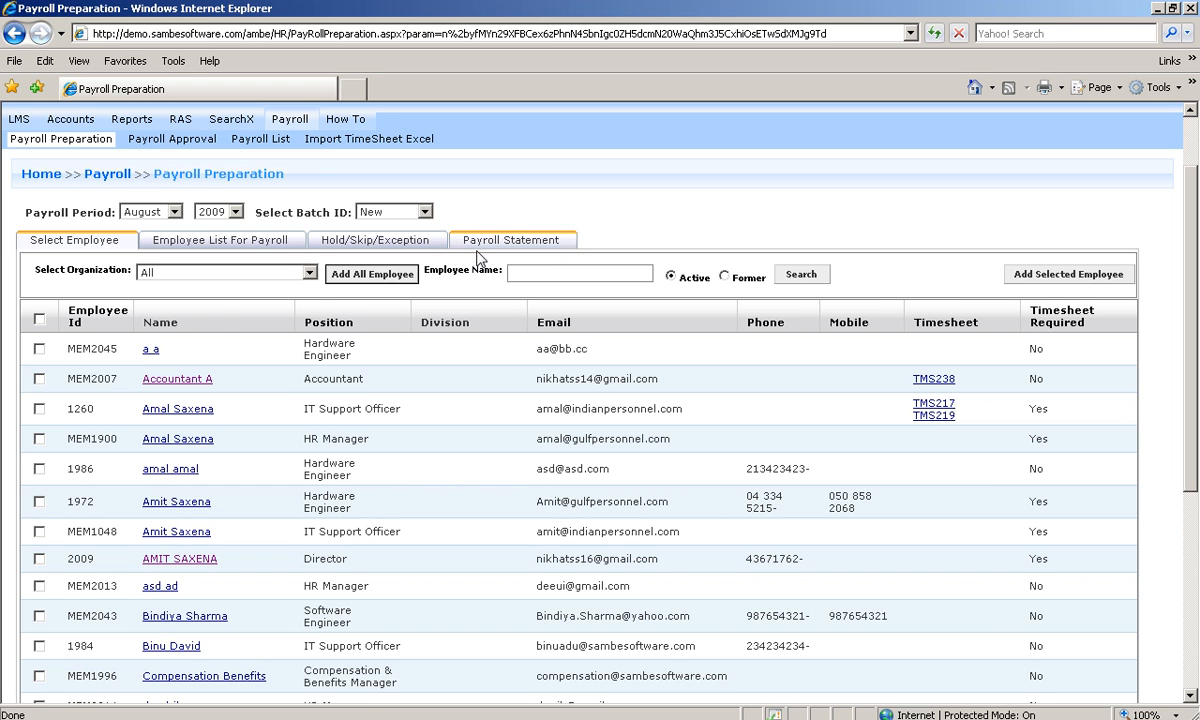
pyautogui.click(232, 274)
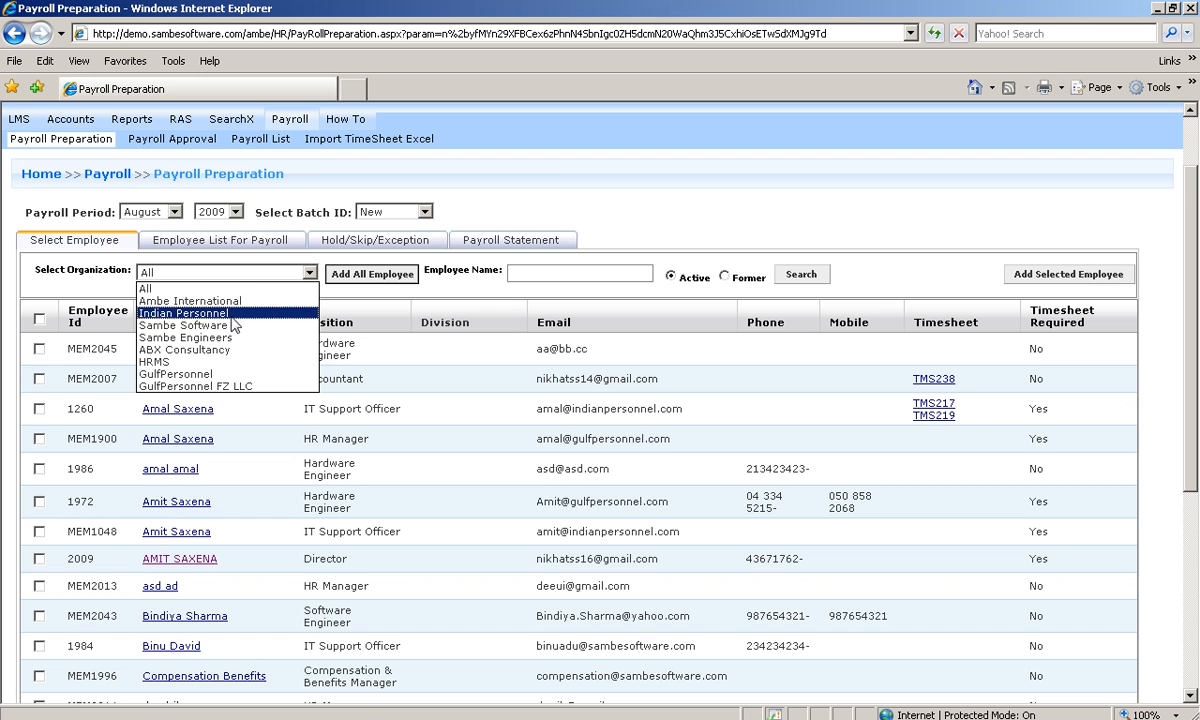
# Step: Search employees by the typed name fragment and add the matching employee to the August 2009 batch
pyautogui.click(541, 270)
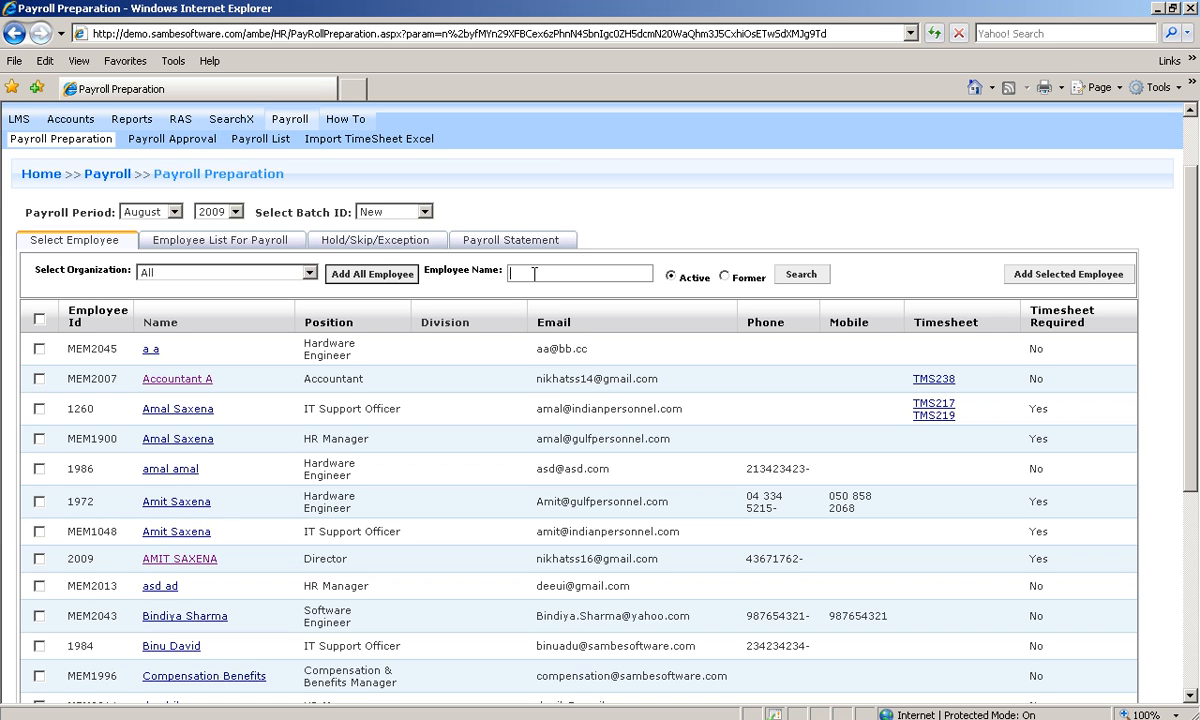
pyautogui.write('EL')
pyautogui.click(797, 276)
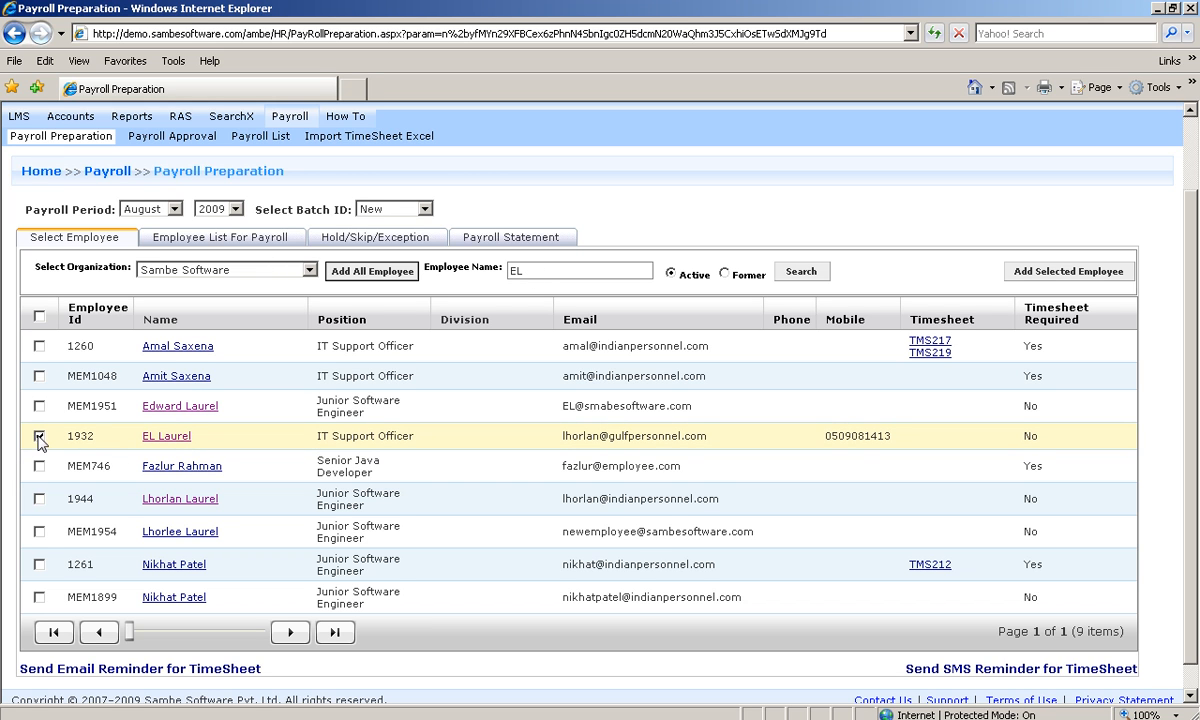
pyautogui.click(1043, 276)
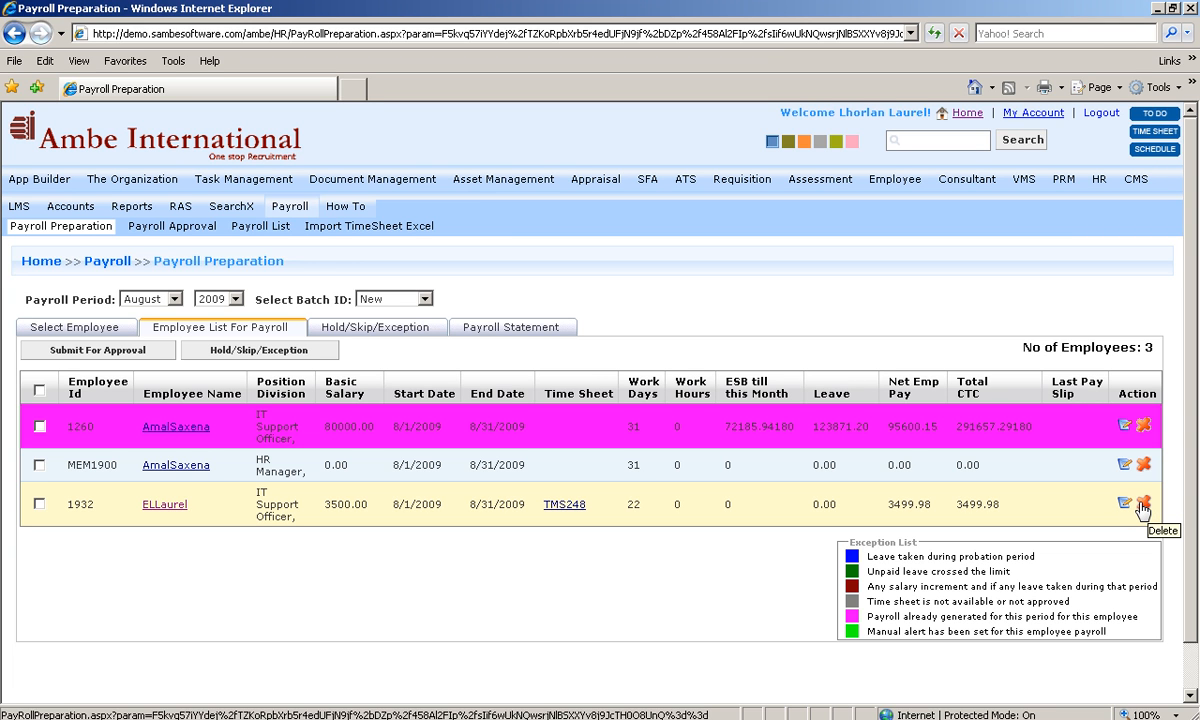
# Step: Tick the IT Support Officer's row in the Employee List For Payroll
pyautogui.click(40, 503)
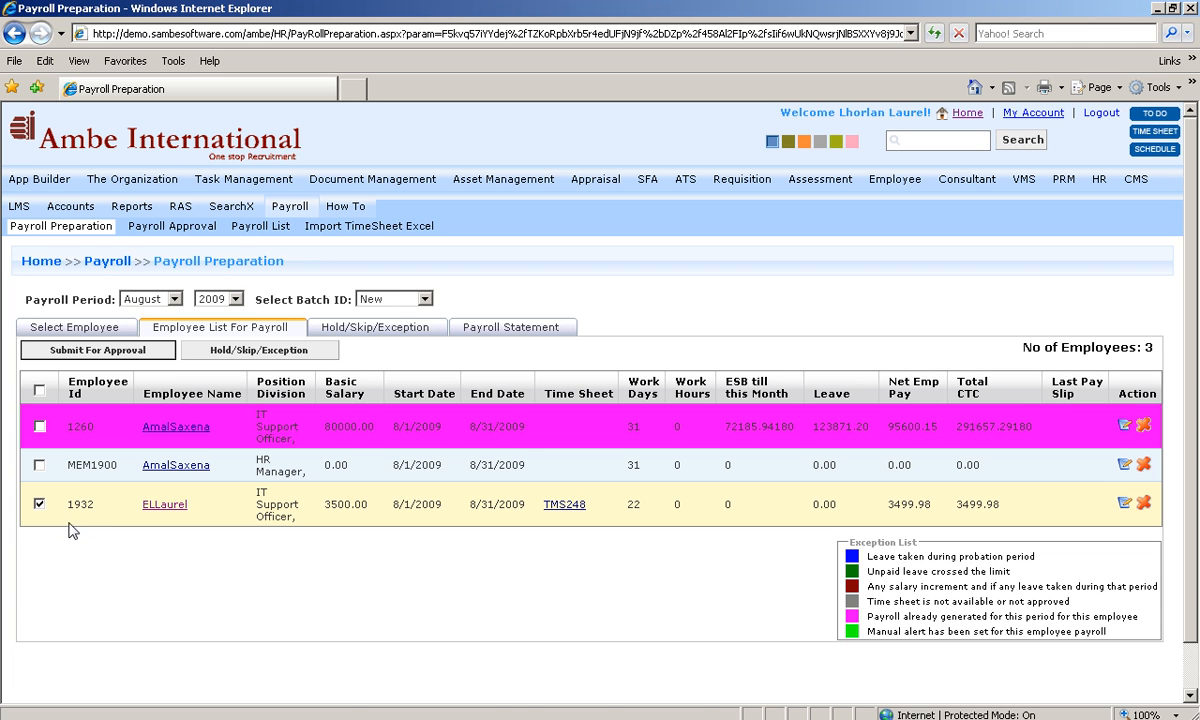
# Step: Submit the IT Support Officer's payroll for approval and put the Software Engineer's payroll on hold
pyautogui.click(97, 354)
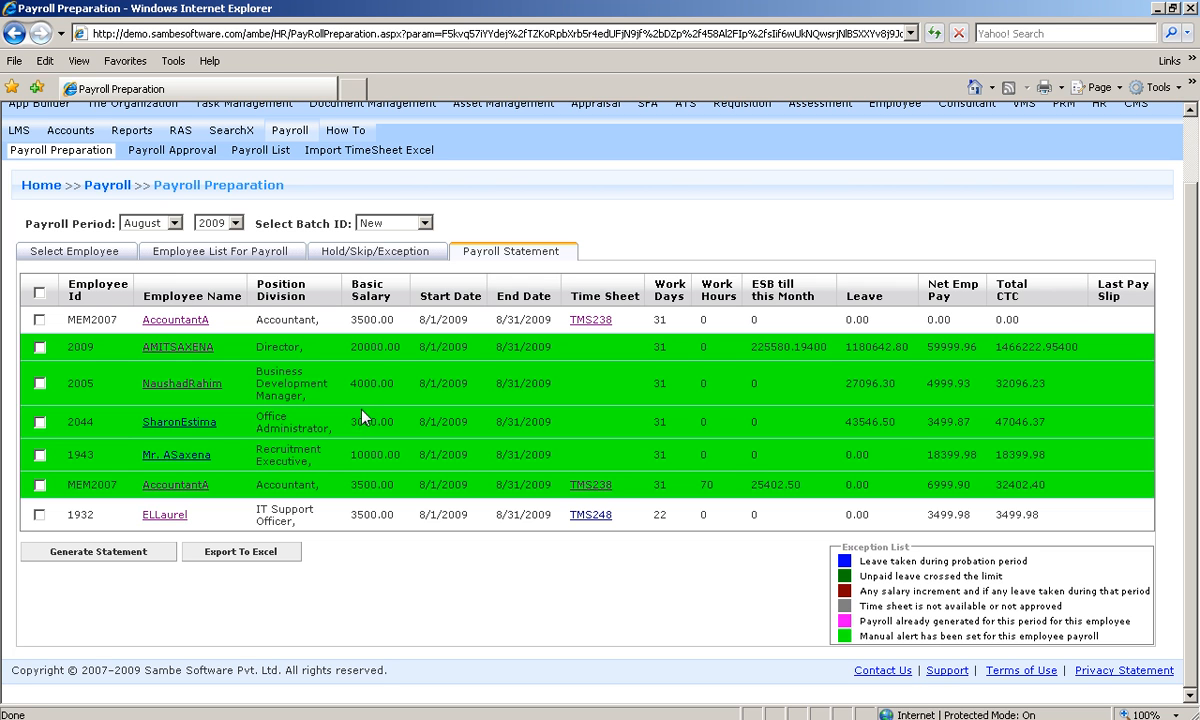
pyautogui.click(40, 515)
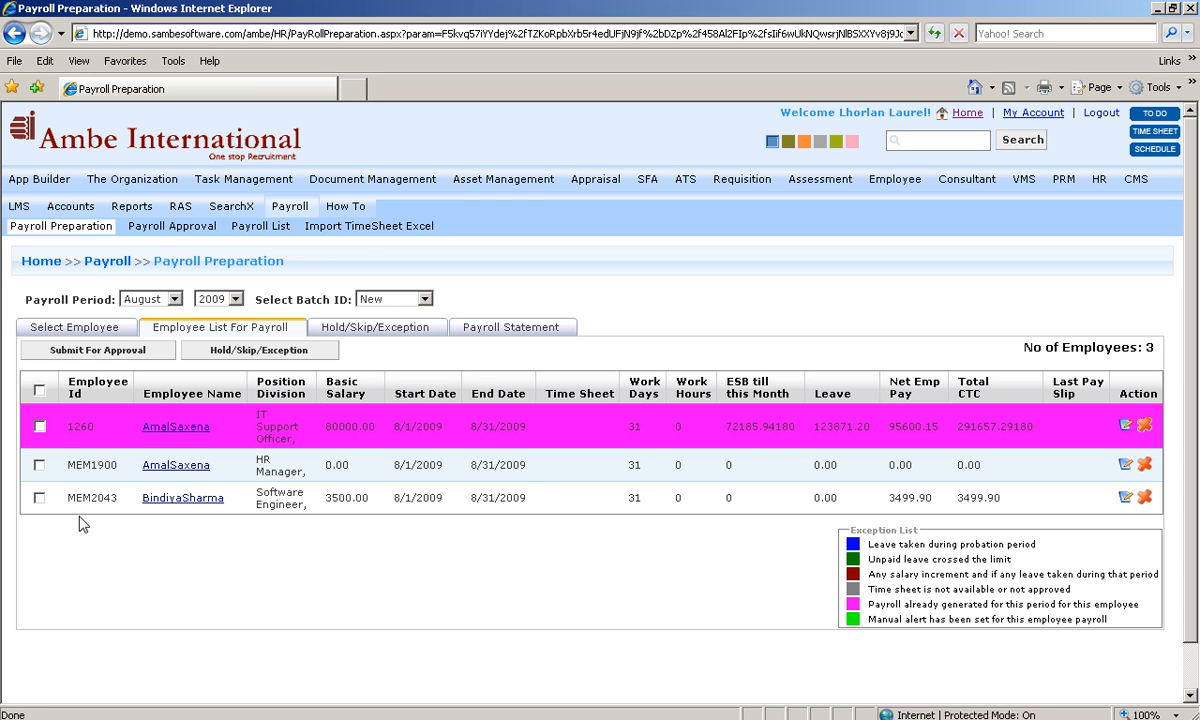
pyautogui.click(40, 499)
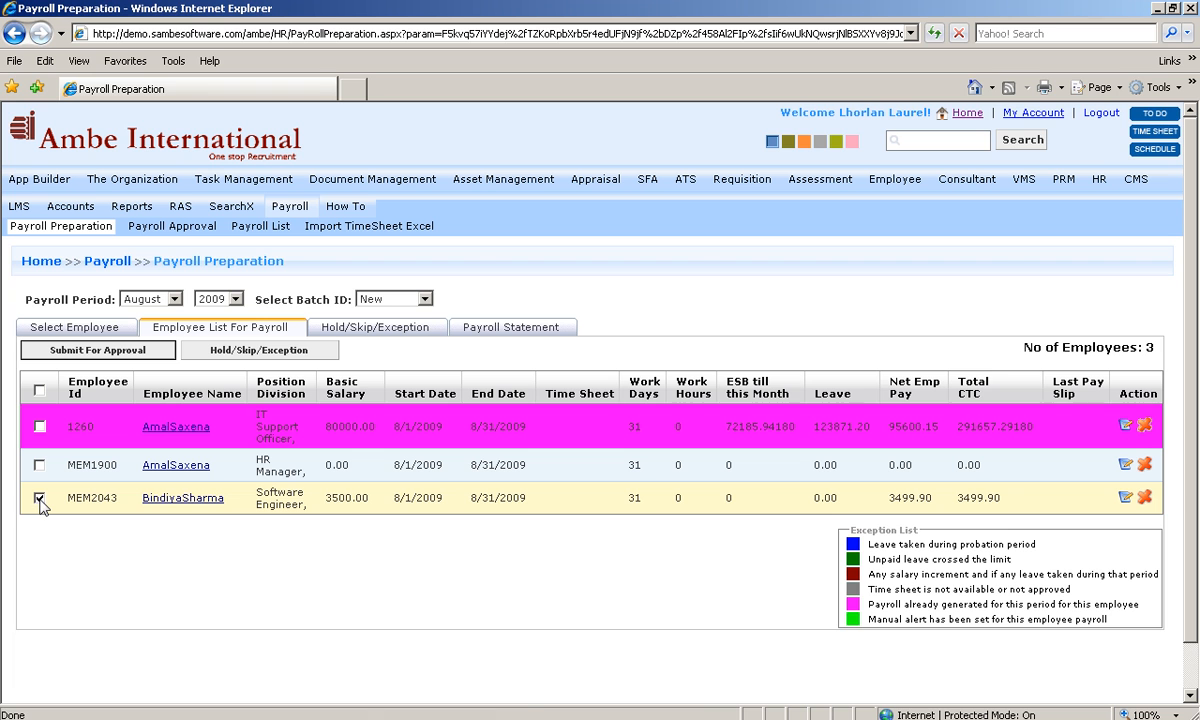
pyautogui.click(228, 350)
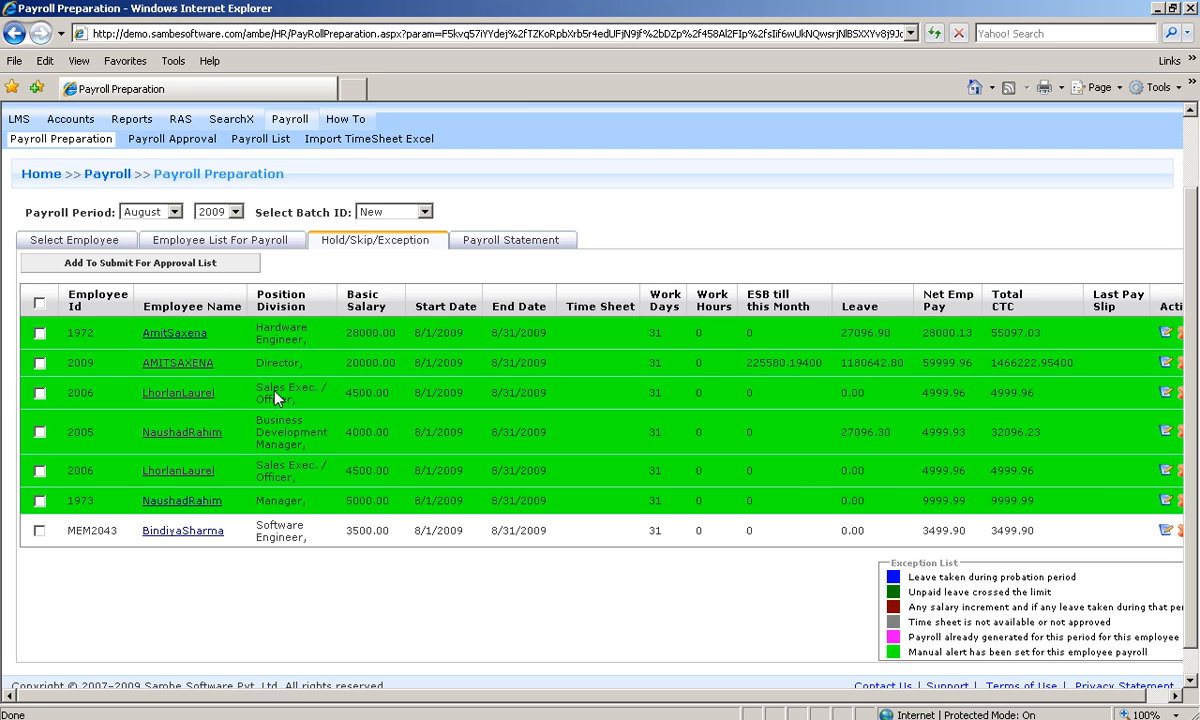
# Step: Move the Software Engineer from the hold list to the approval list and submit it
pyautogui.click(40, 531)
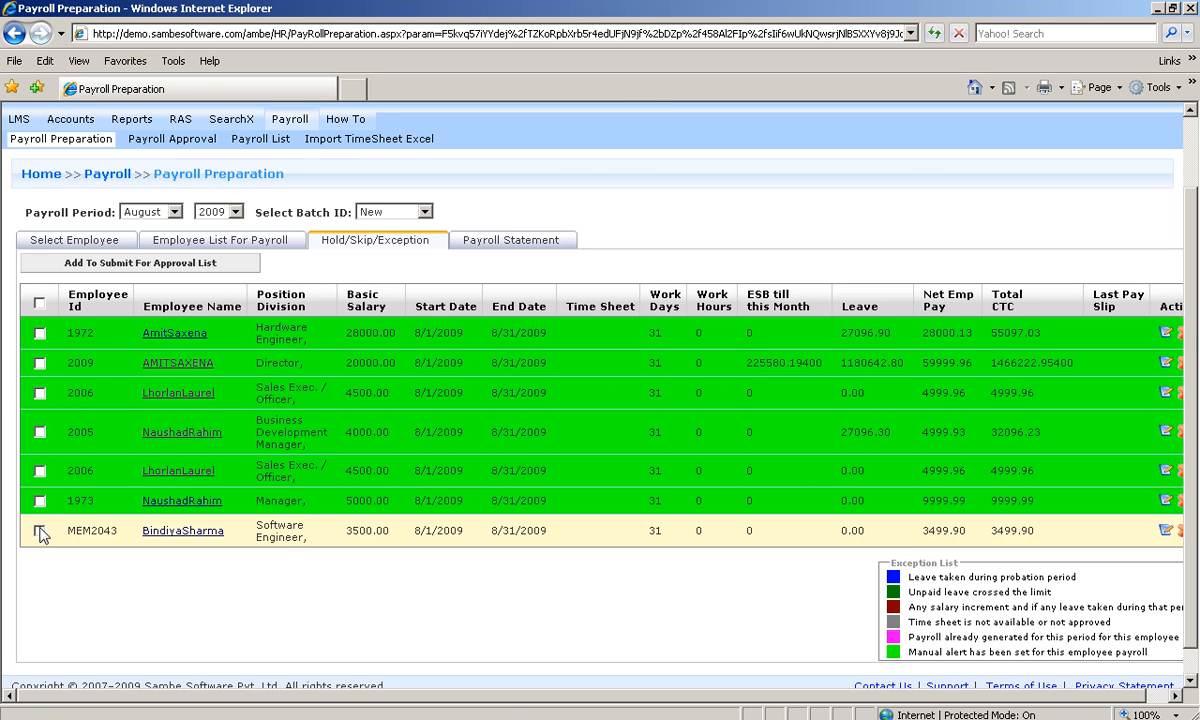
pyautogui.click(150, 265)
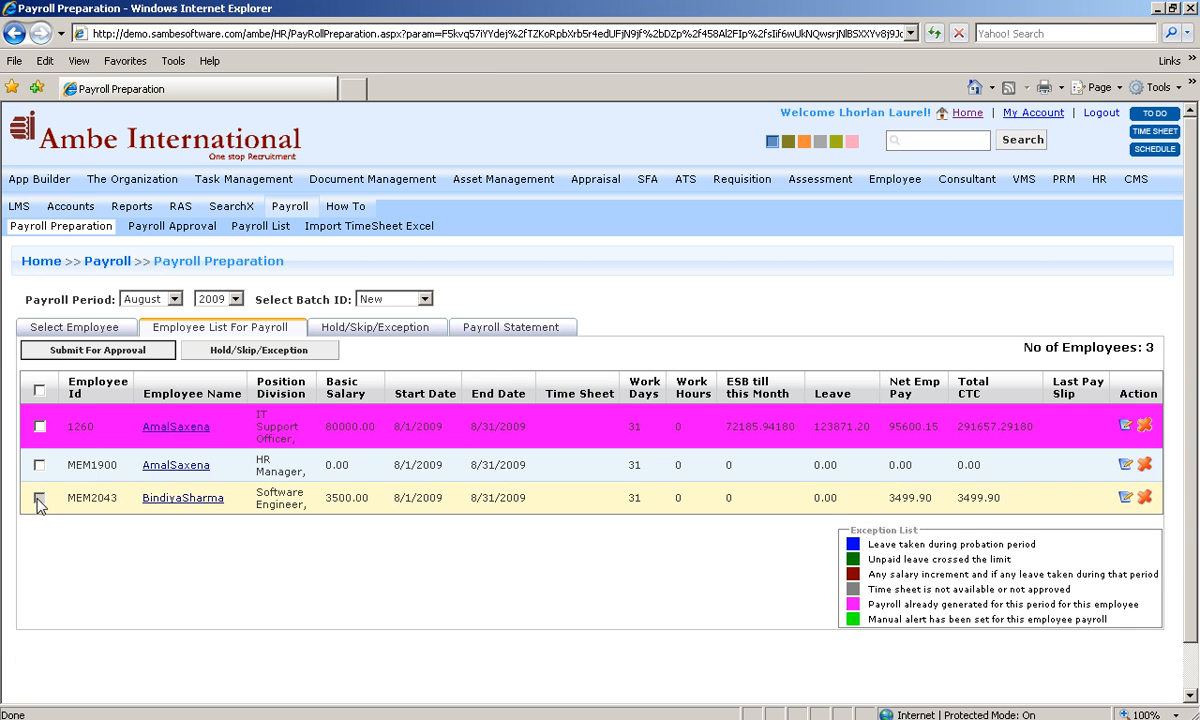
pyautogui.click(100, 349)
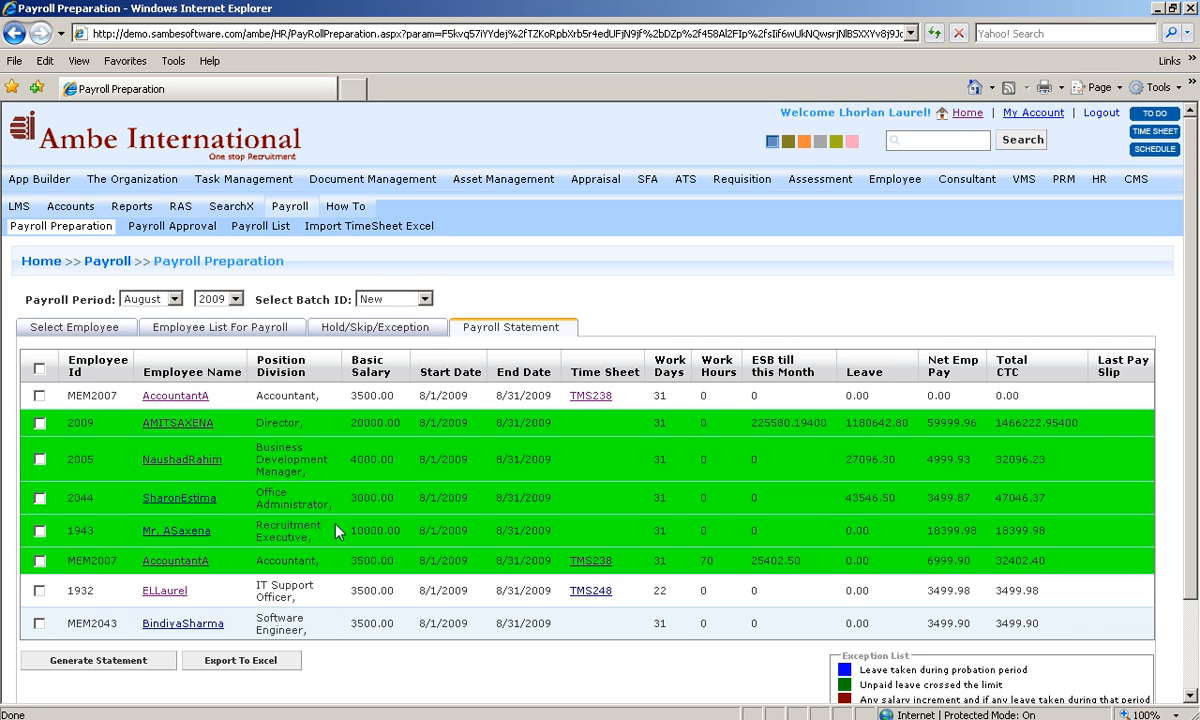
# Step: Generate the IT Support Officer's August payroll statement as PayRoll.pdf
pyautogui.scroll(-2, 336, 531)
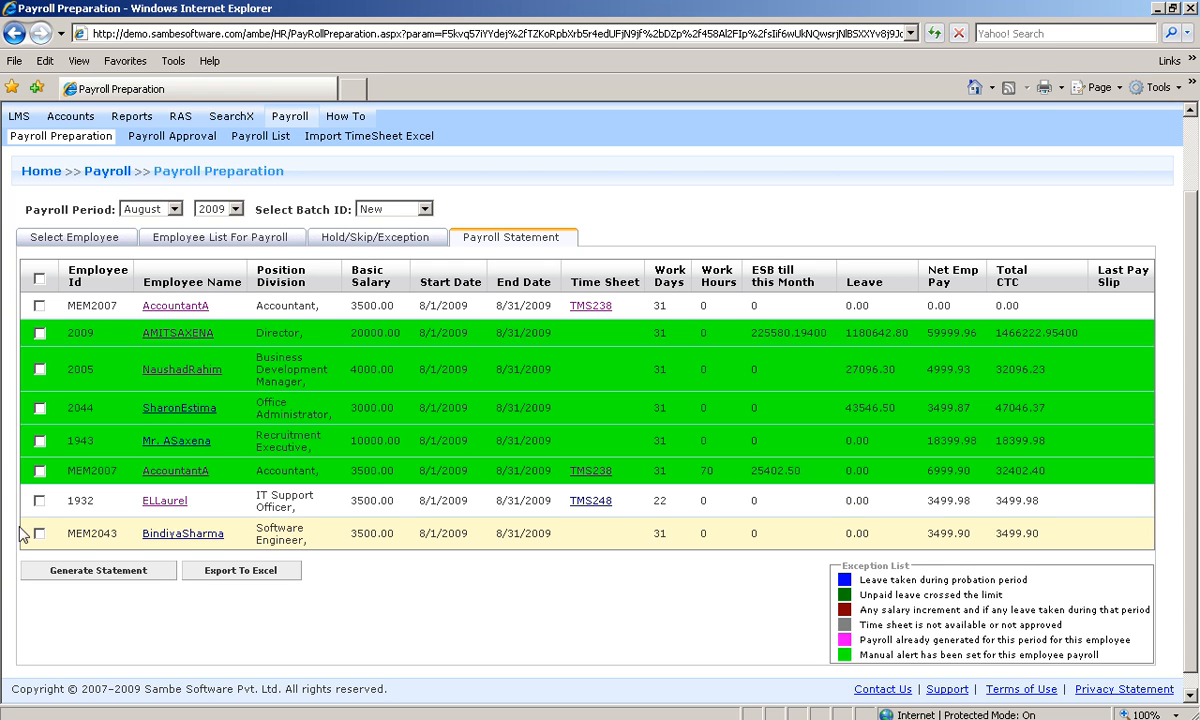
pyautogui.click(40, 501)
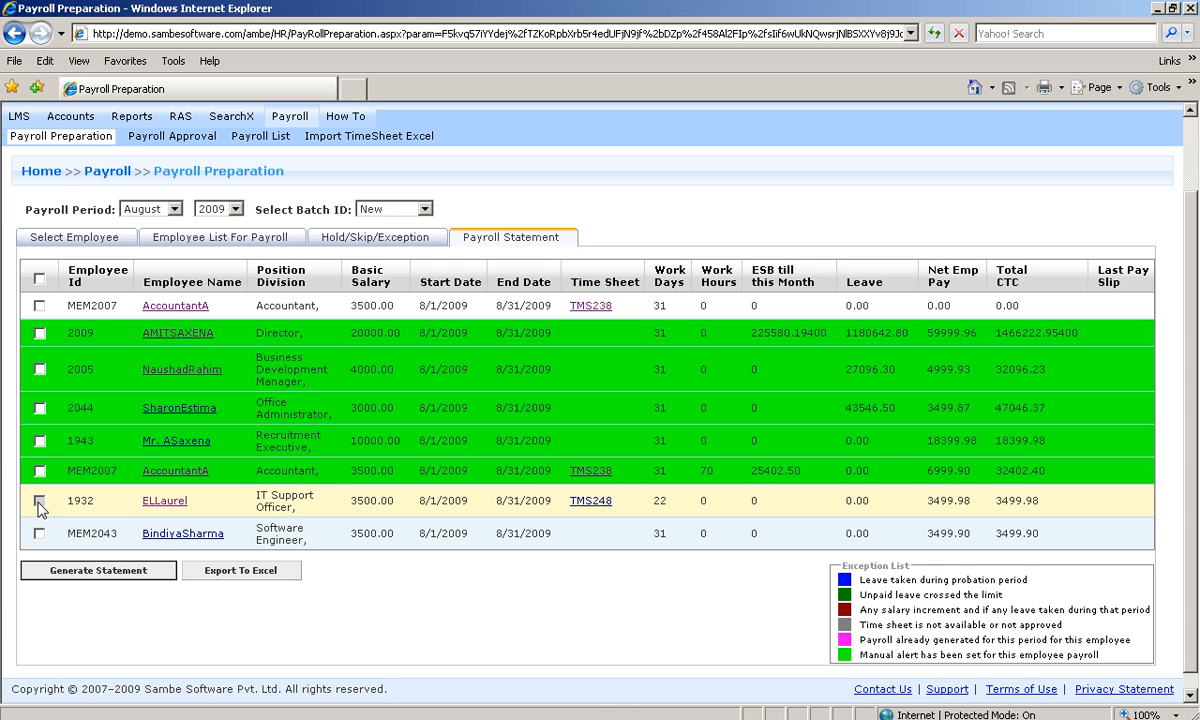
pyautogui.click(68, 579)
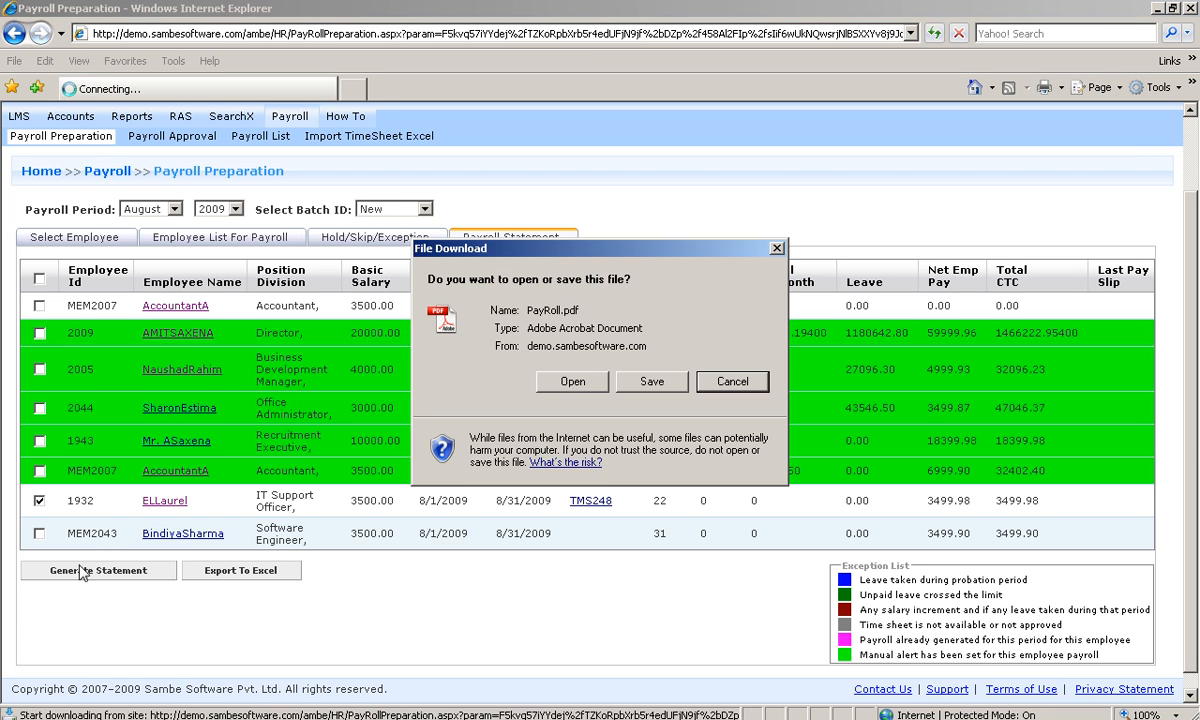
# Step: Open PayRoll.pdf, employee 1932's voucher totalling 3499.98, then close Adobe Reader
pyautogui.click(571, 457)
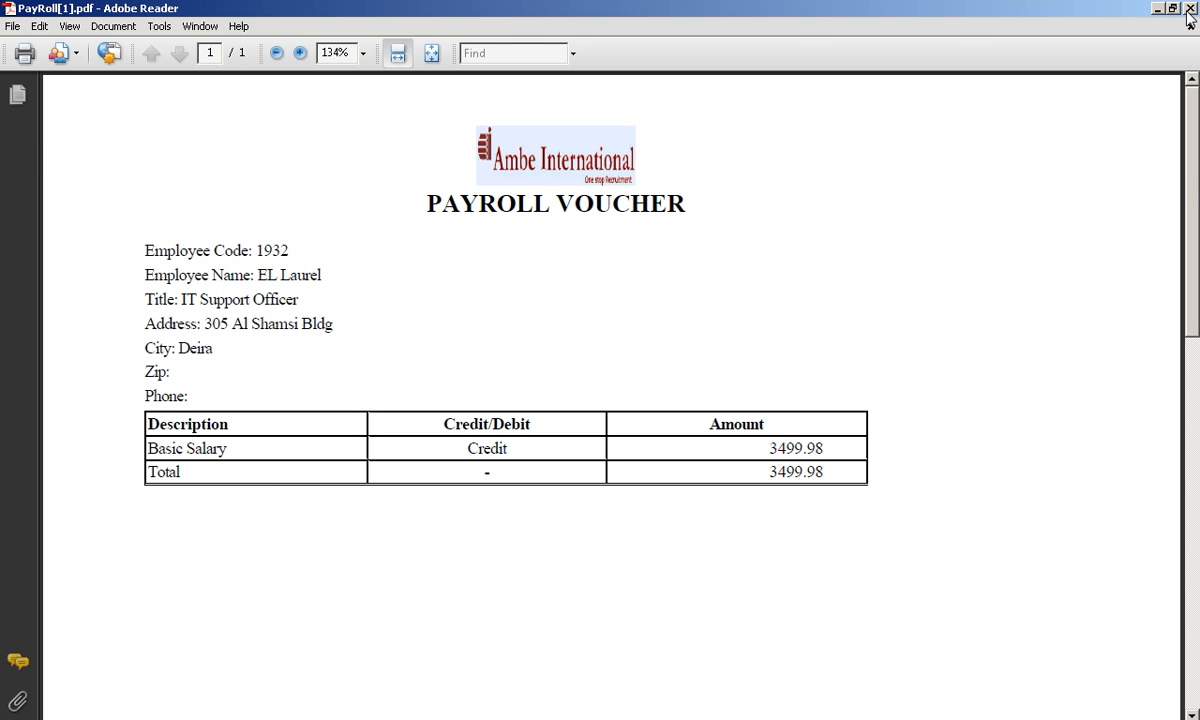
pyautogui.click(1189, 8)
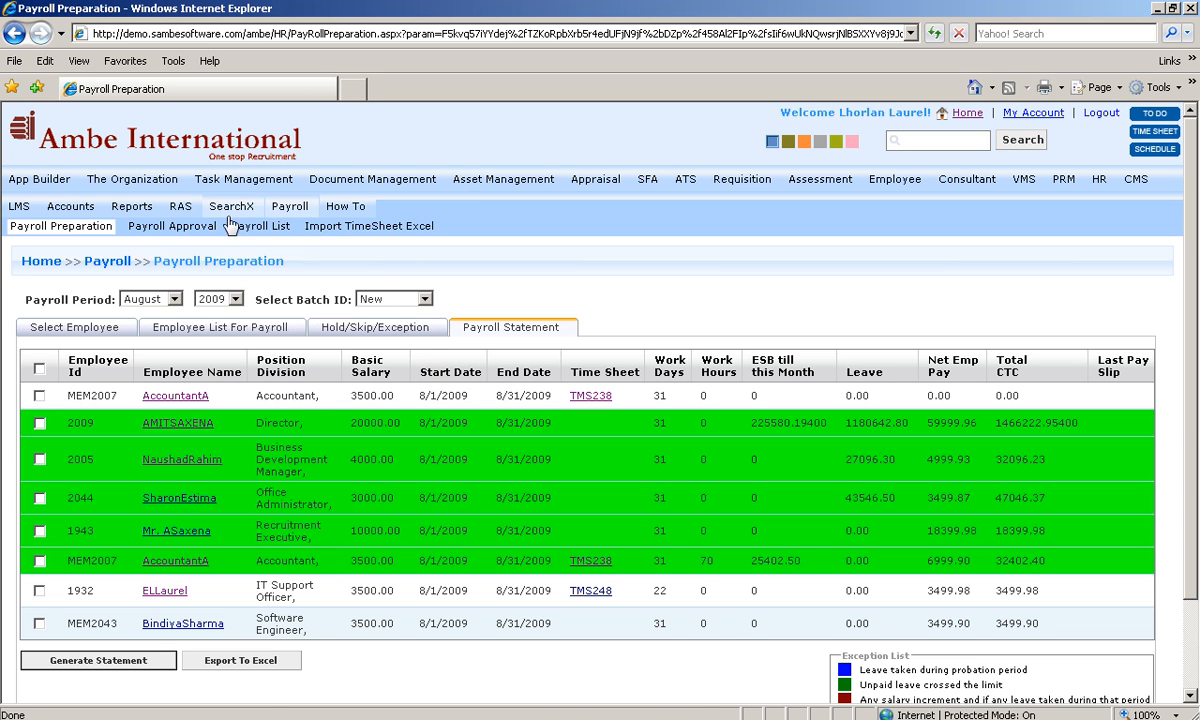
# Step: Open the Payroll Approval page for August 2009 from the Payroll submenu
pyautogui.click(180, 231)
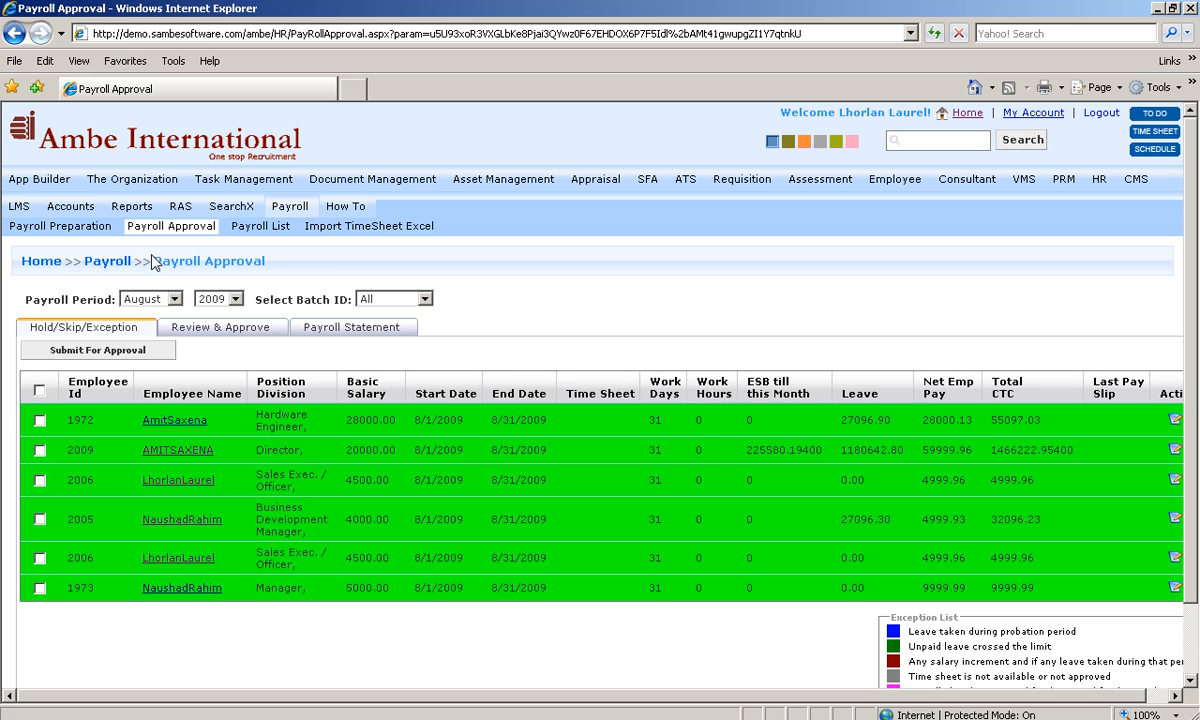
pyautogui.click(149, 228)
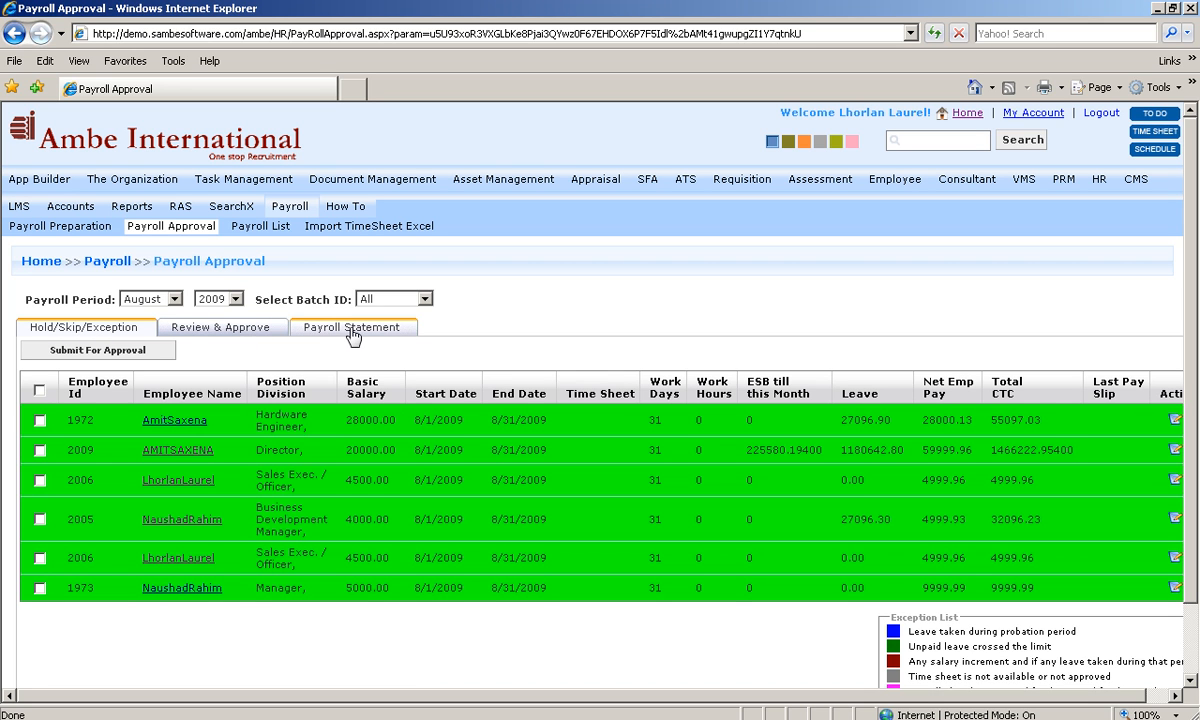
pyautogui.click(222, 334)
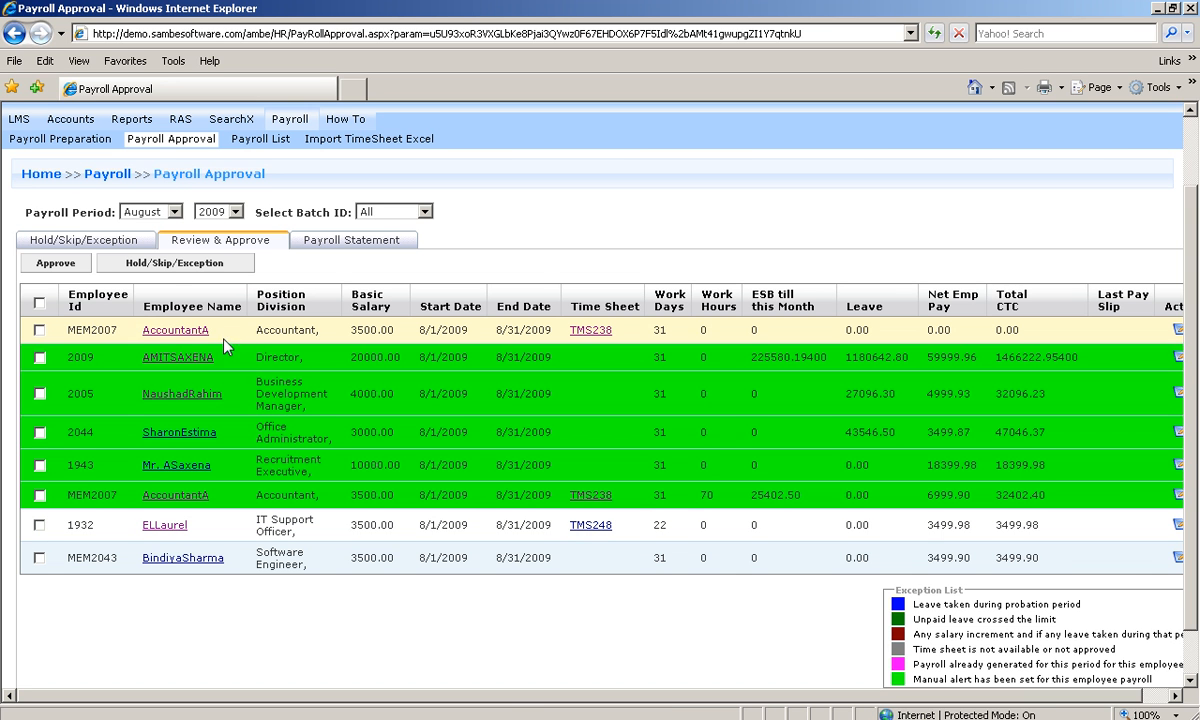
pyautogui.click(40, 525)
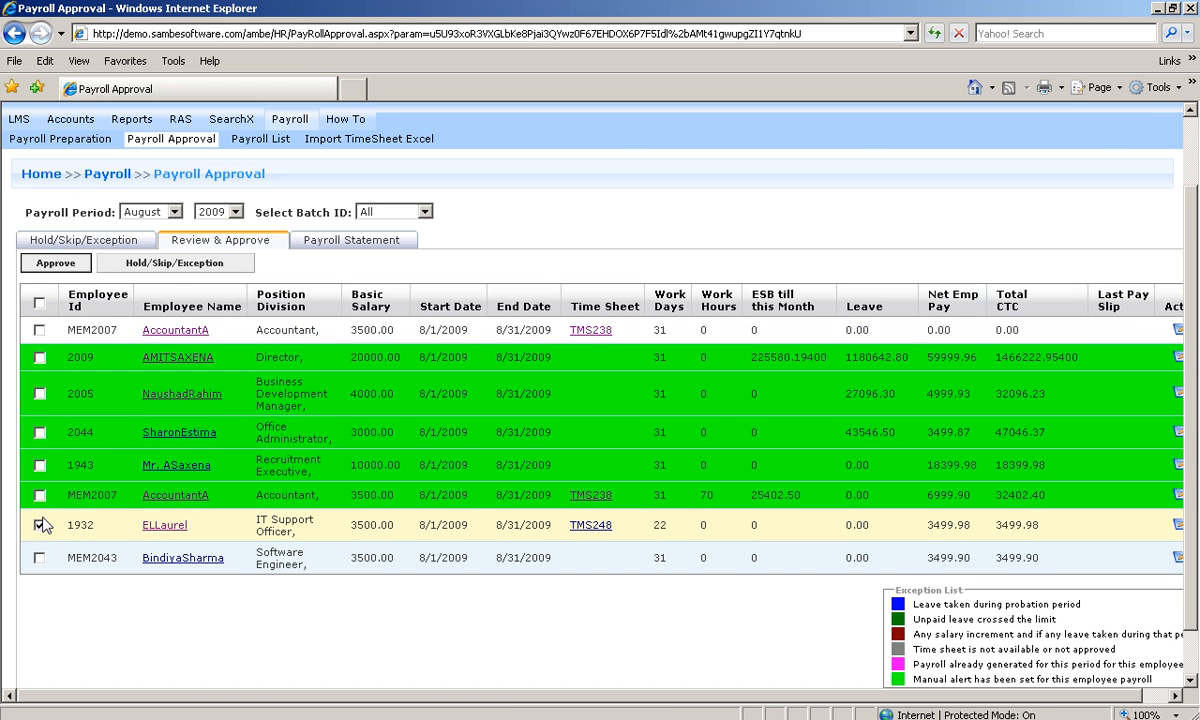
pyautogui.click(57, 263)
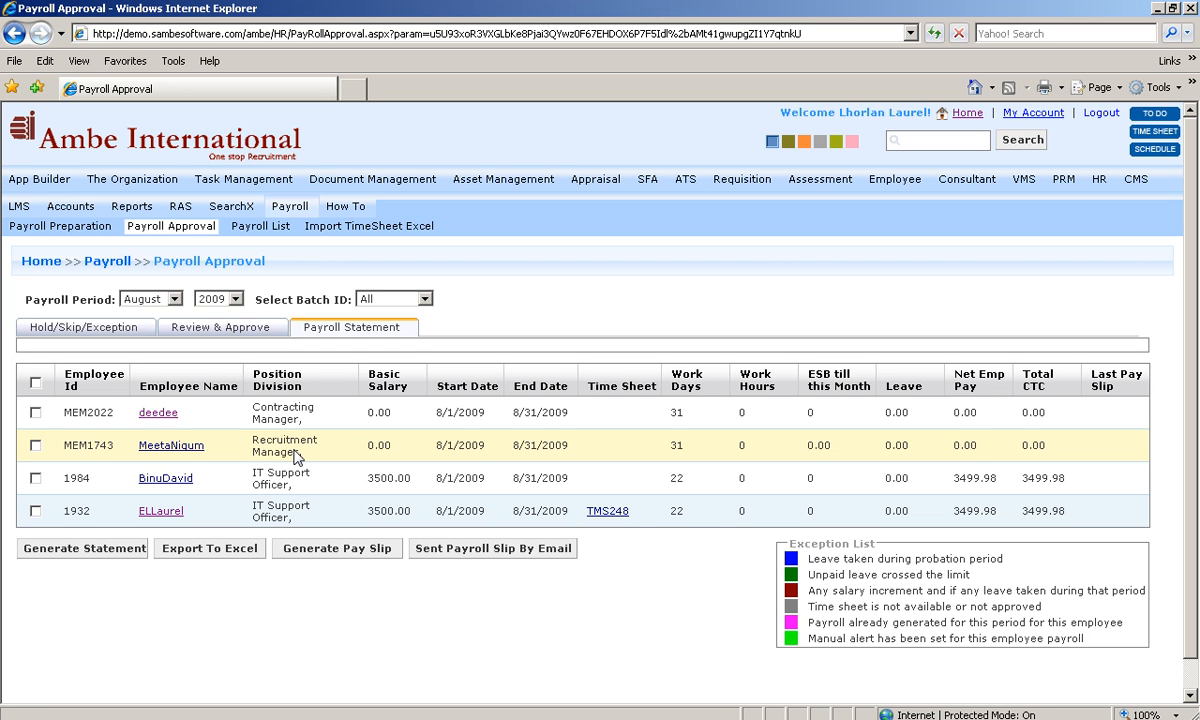
# Step: Generate the payroll voucher PDF for the TMS248 IT Support Officer, review it, and close it
pyautogui.click(36, 513)
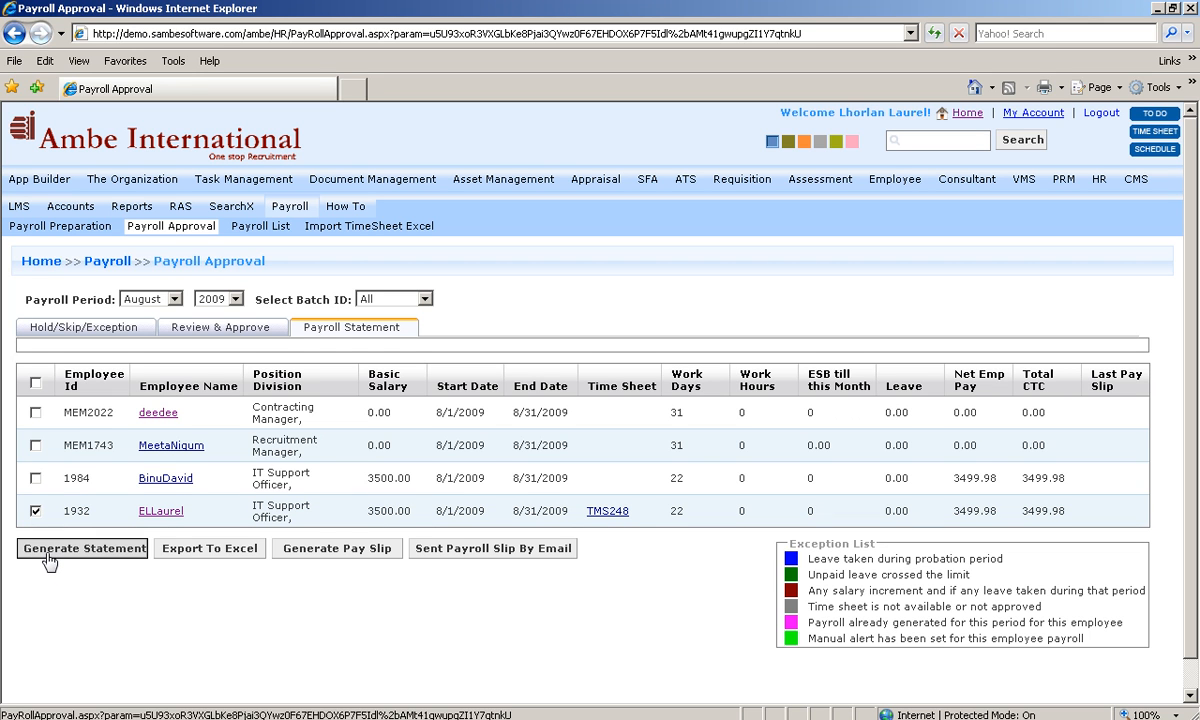
pyautogui.click(53, 553)
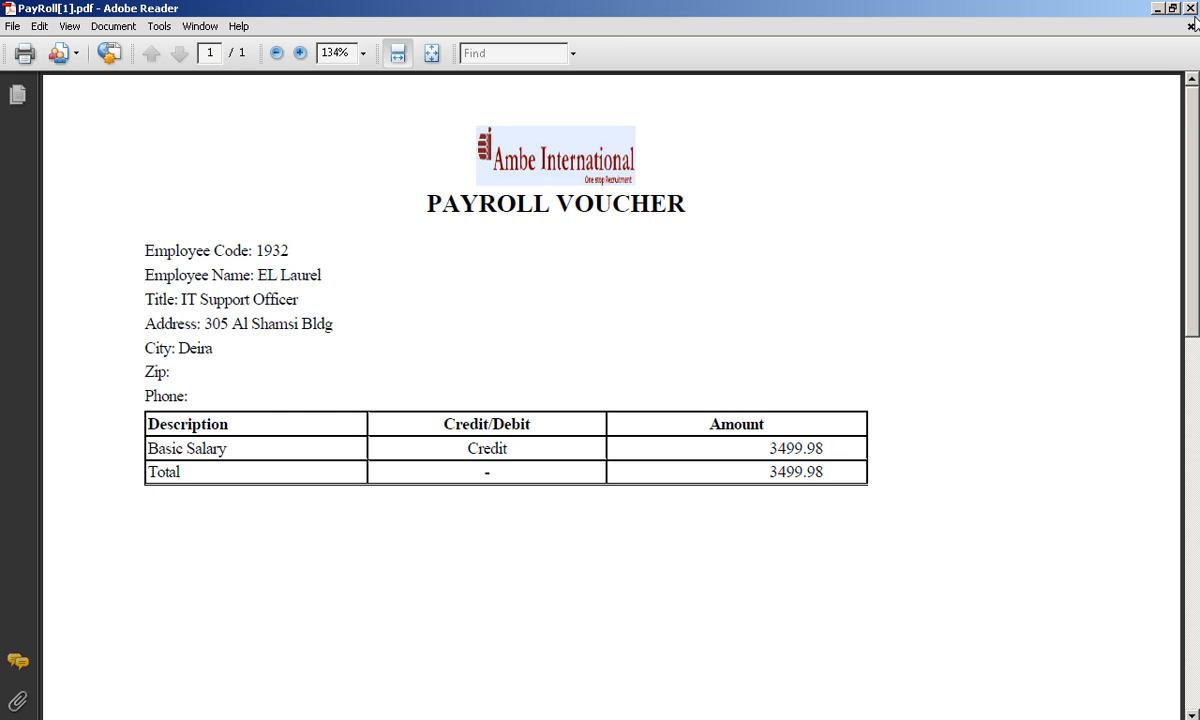
pyautogui.click(1193, 9)
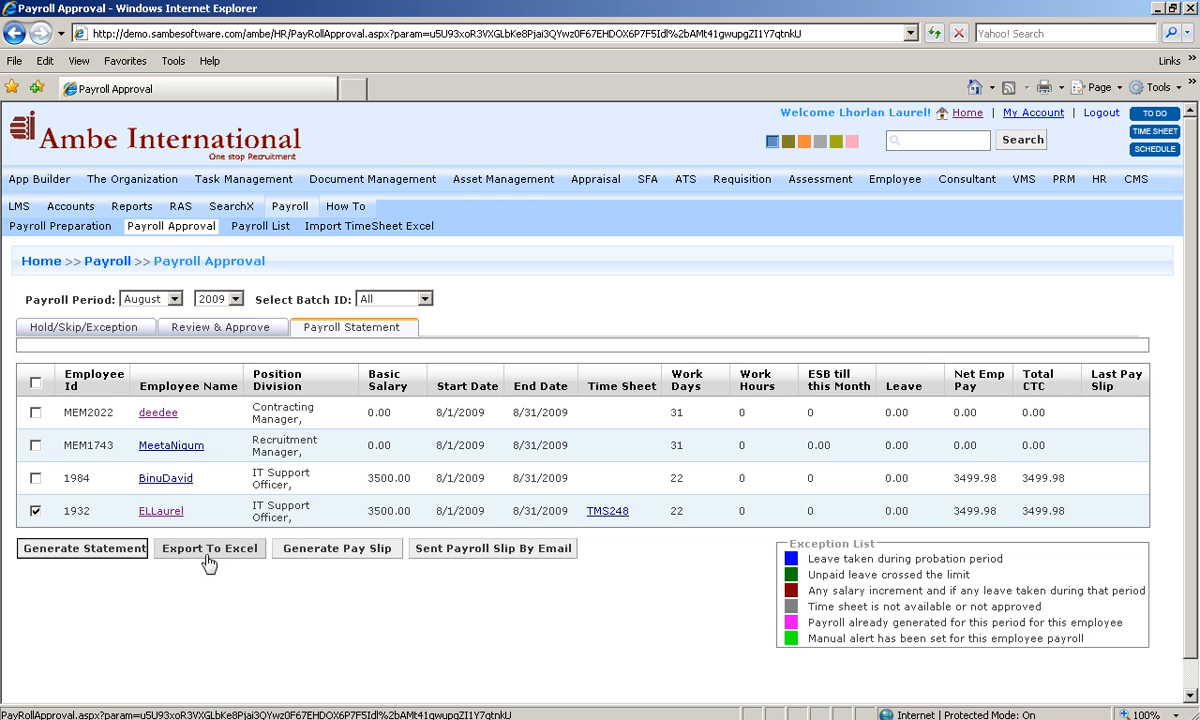
# Step: Generate and open the IT Support Officer's pay slip PDF (total 3499.98), then close it
pyautogui.click(310, 557)
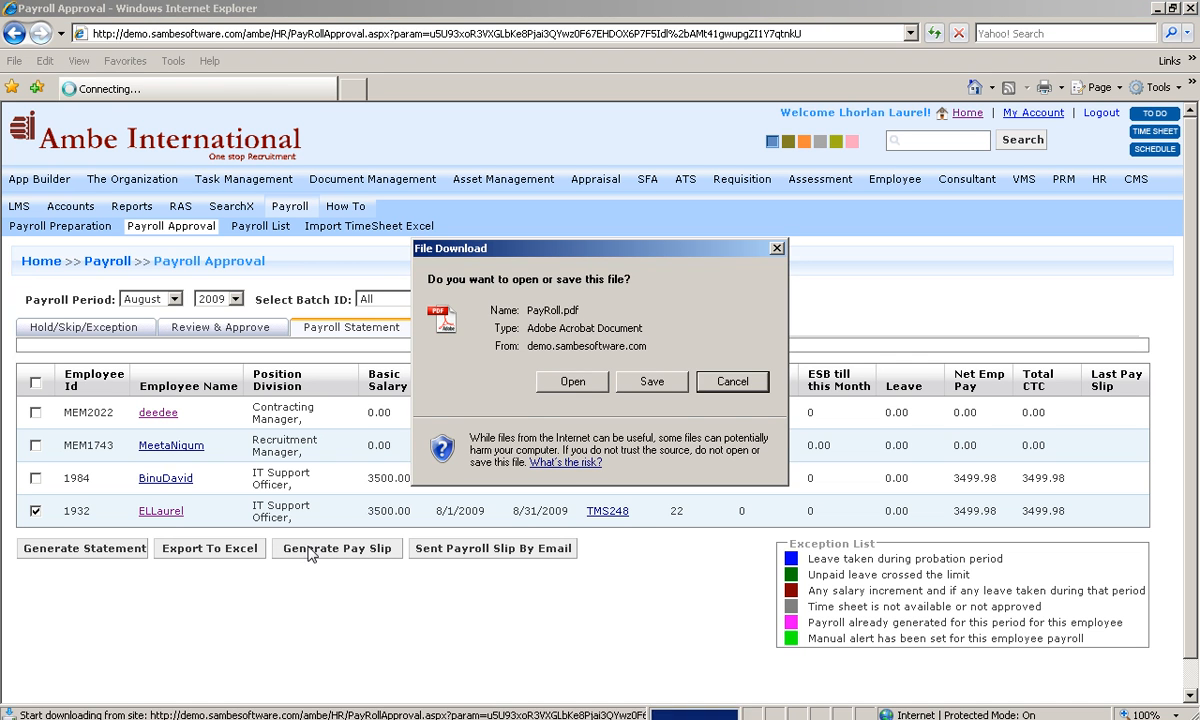
pyautogui.click(568, 383)
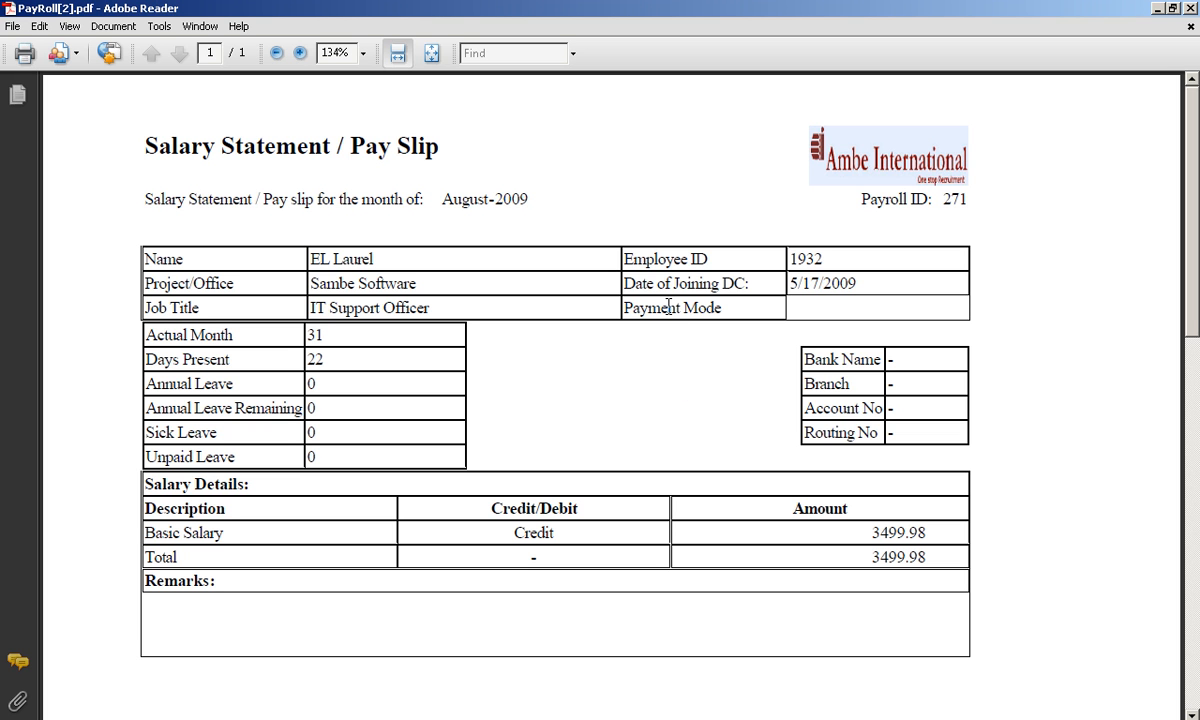
pyautogui.click(1188, 9)
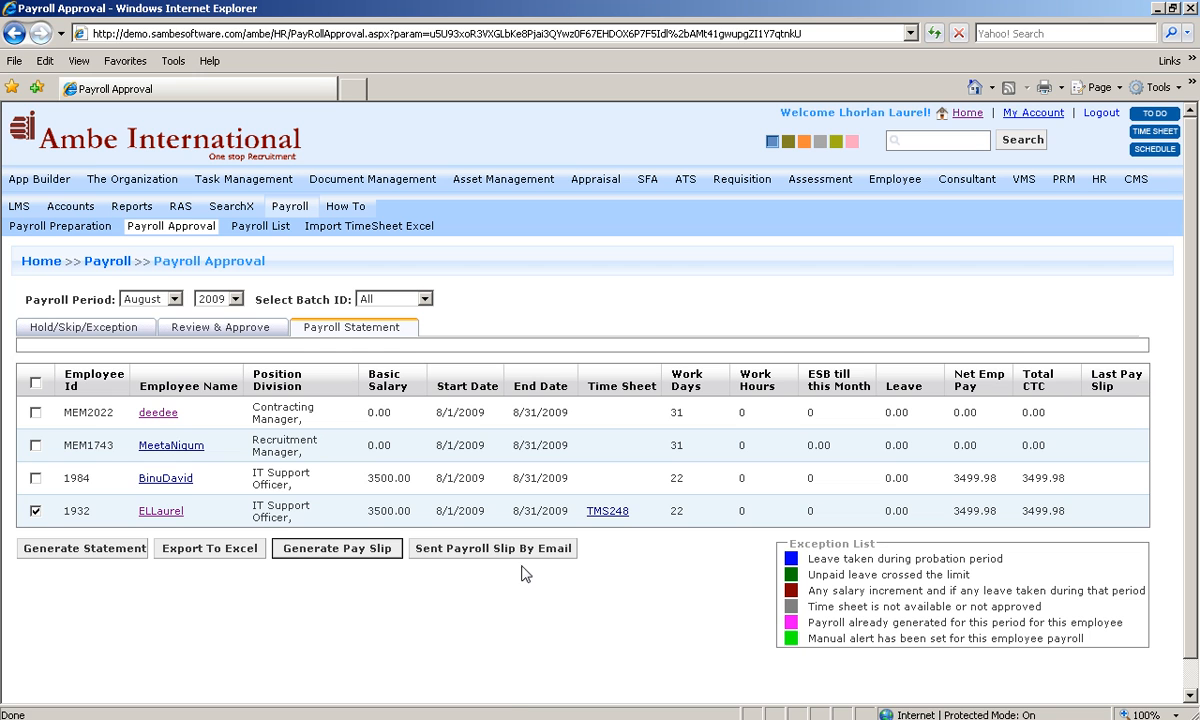
# Step: Check the Hold/Skip/Exception payrolls, then switch to the August 2009 Payroll List
pyautogui.click(466, 550)
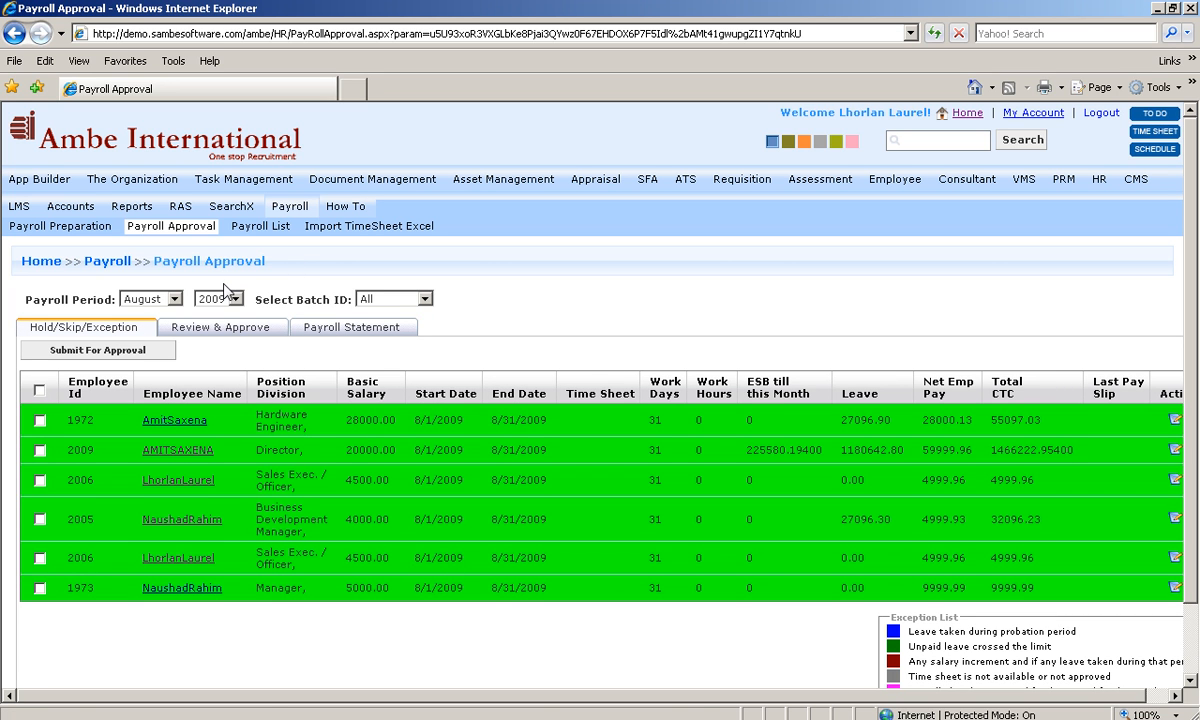
pyautogui.click(262, 228)
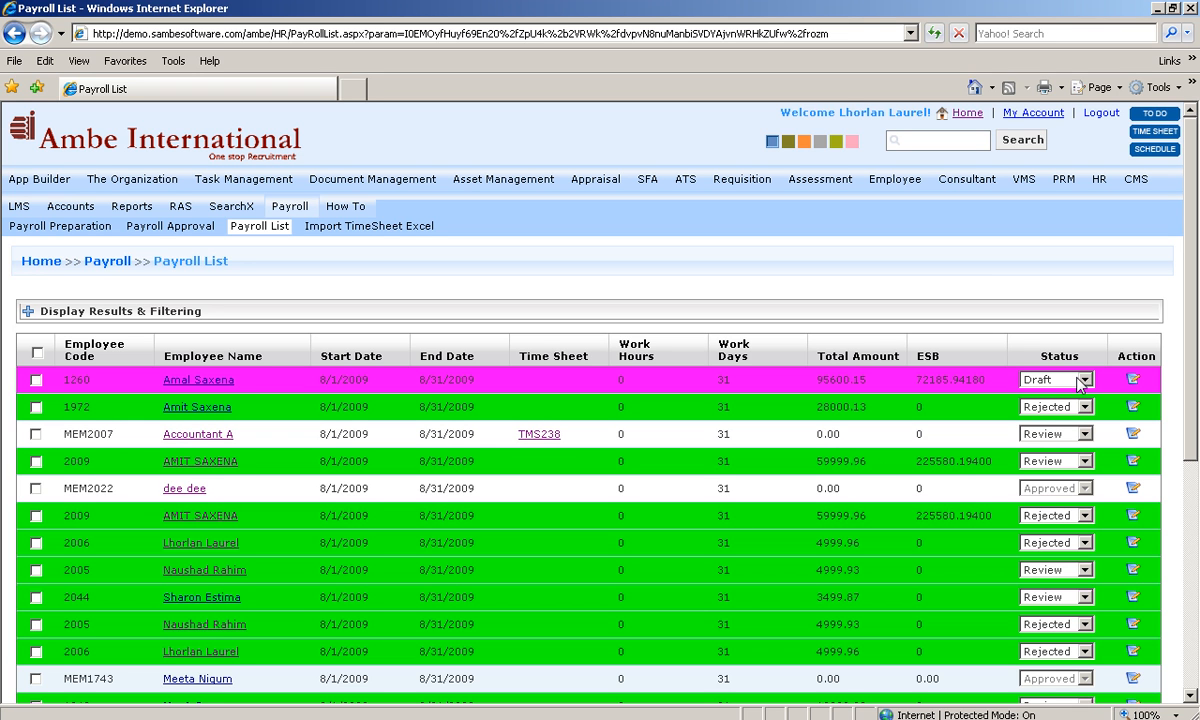
# Step: Set the Draft payroll's status to Rejected and expand the Display Results & Filtering panel
pyautogui.scroll(-3, 975, 392)
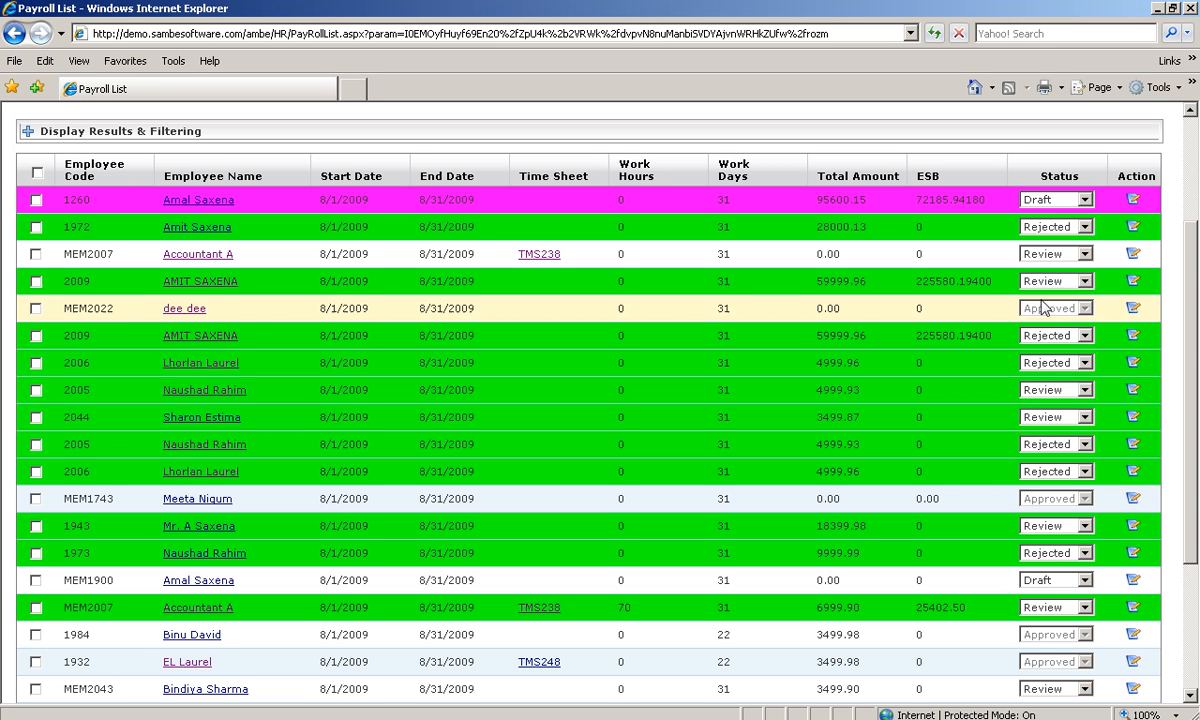
pyautogui.click(1085, 200)
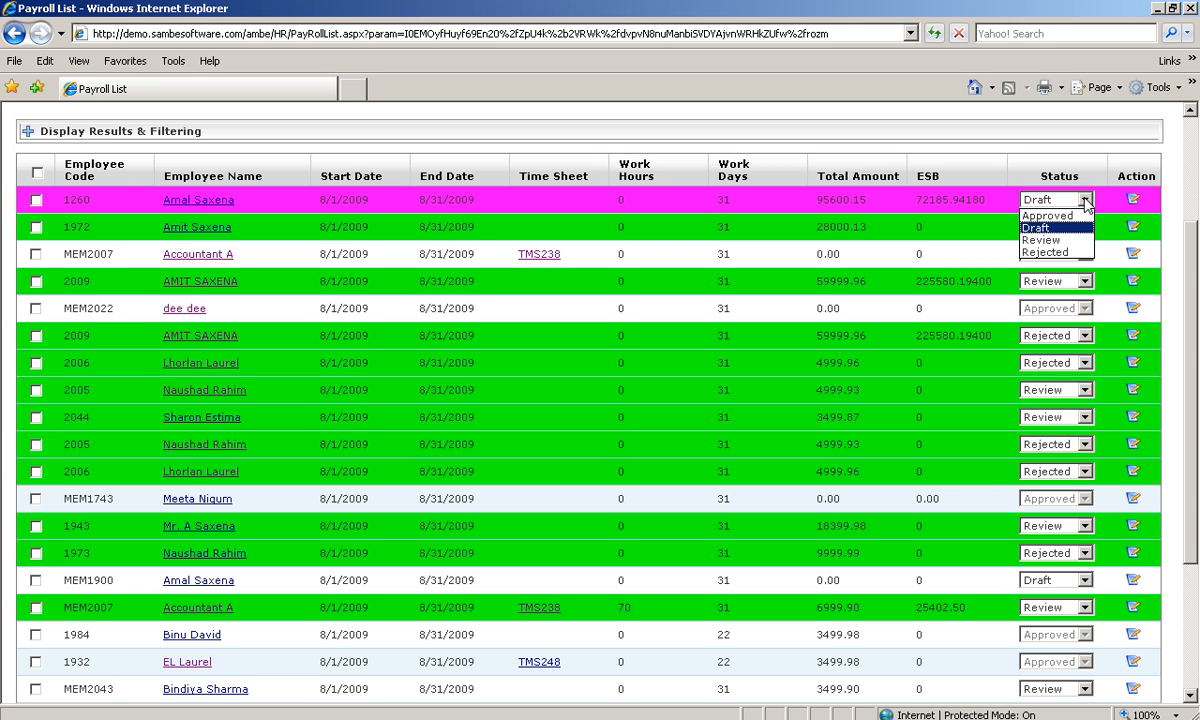
pyautogui.click(1047, 252)
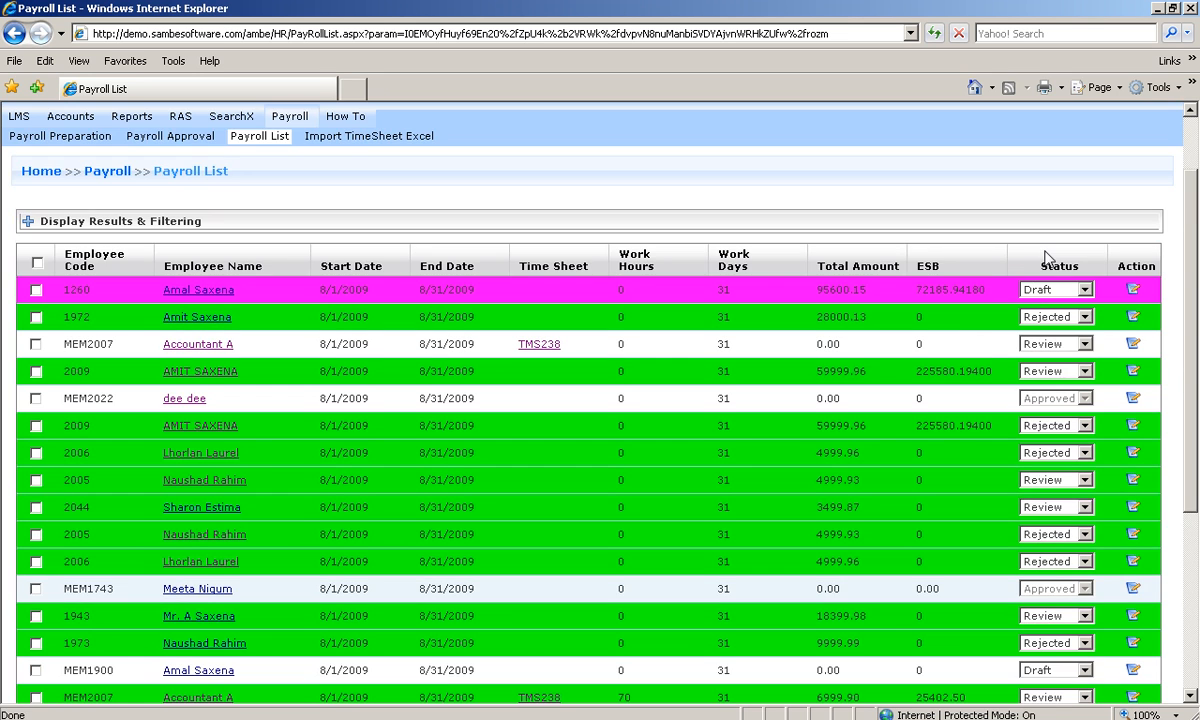
pyautogui.click(27, 222)
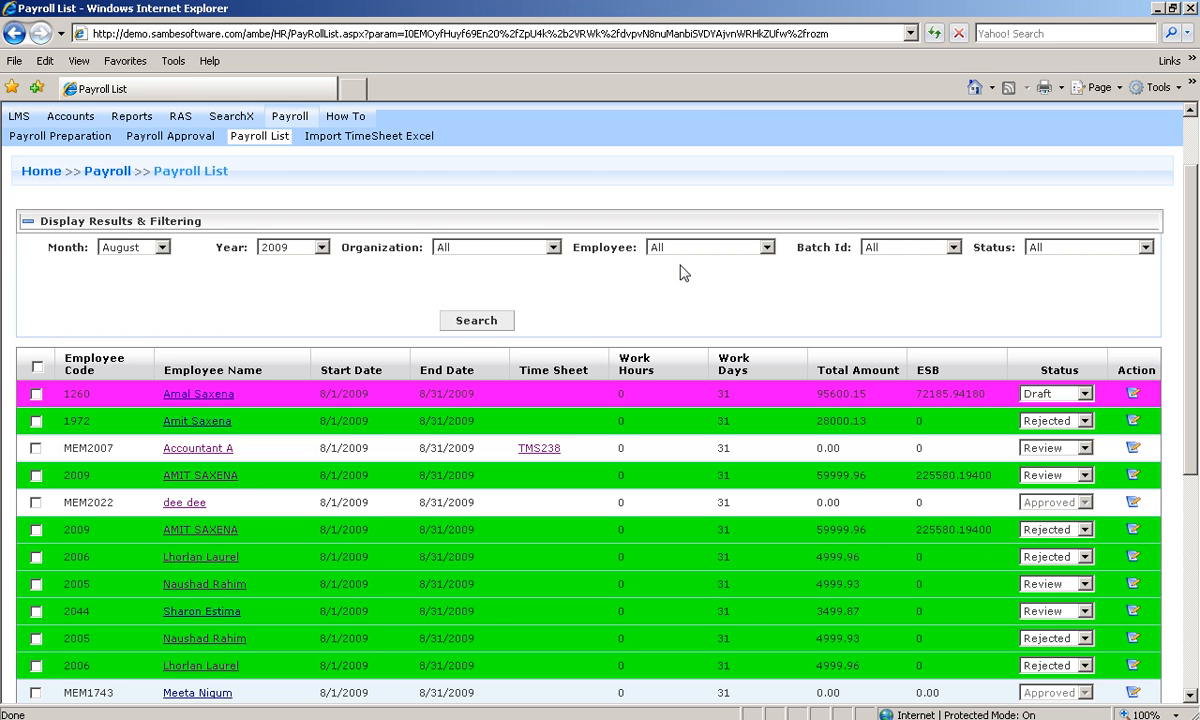
# Step: Filter the payroll list to Sambe Software with Approved status, leaving two 3499.98 records
pyautogui.click(1080, 255)
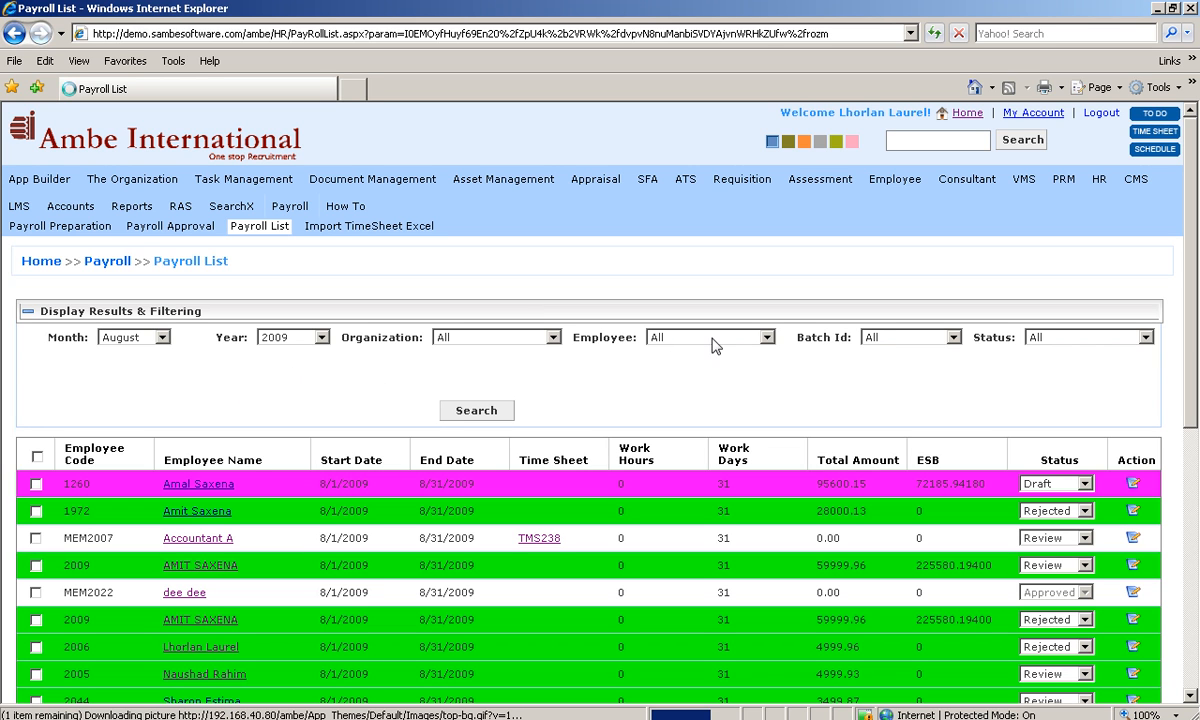
pyautogui.click(533, 340)
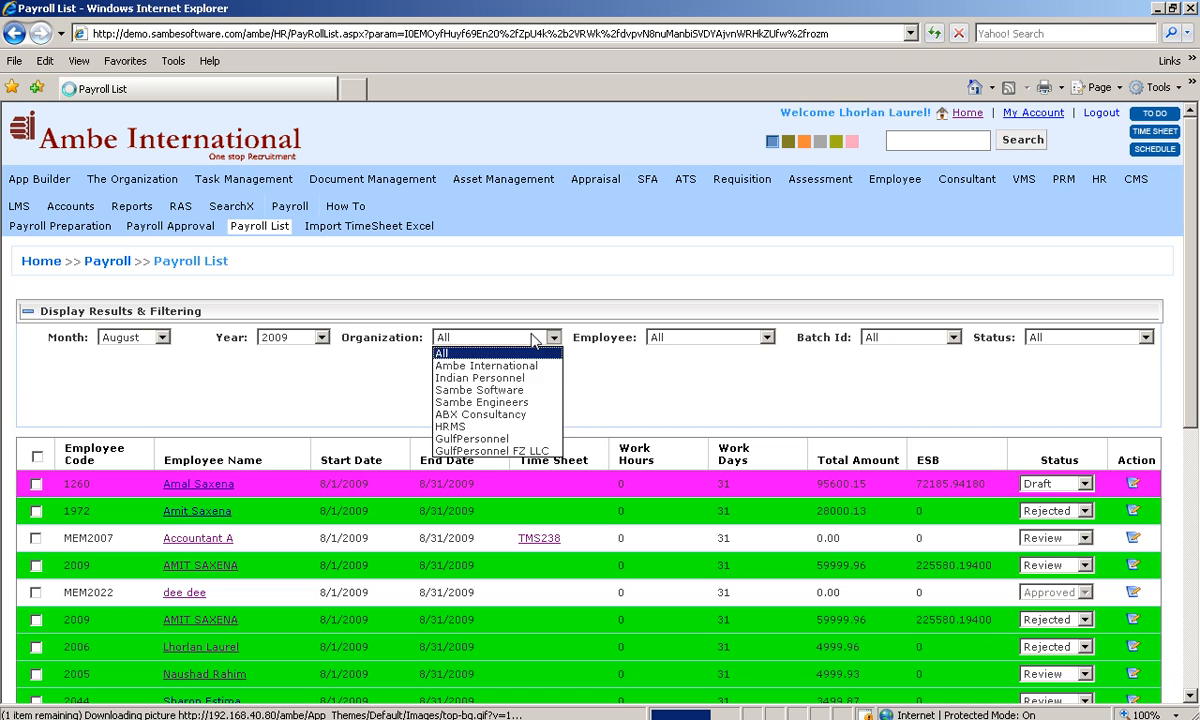
pyautogui.click(498, 391)
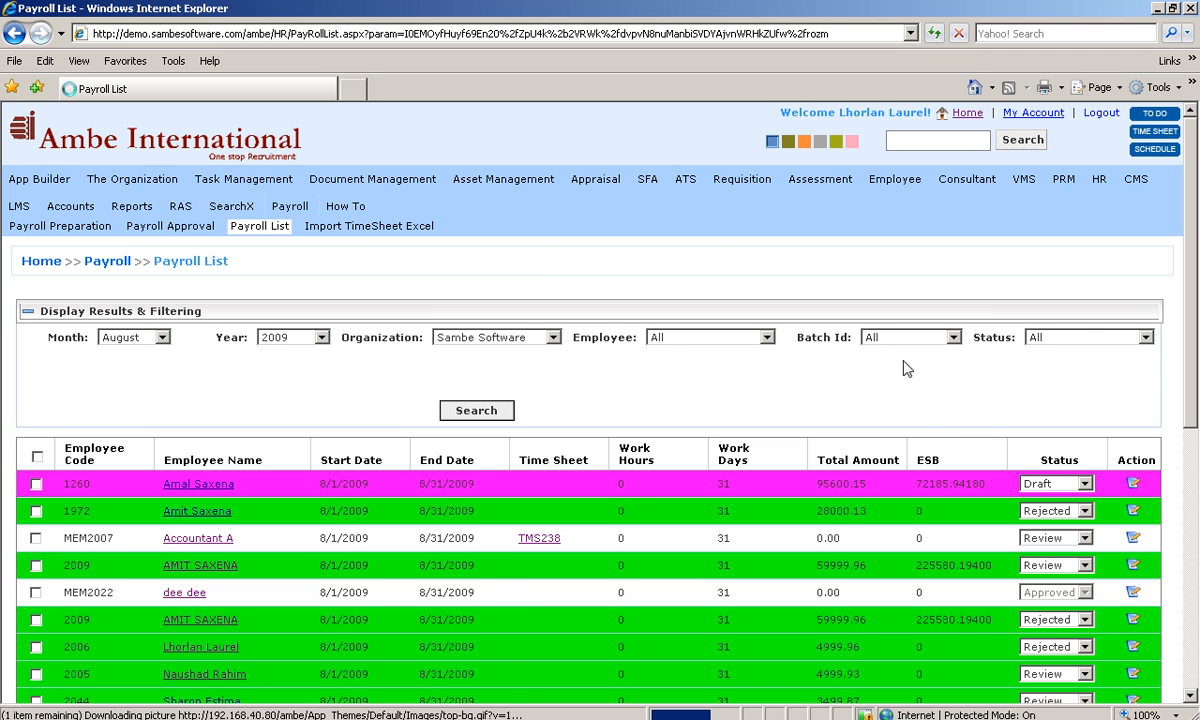
pyautogui.click(1090, 340)
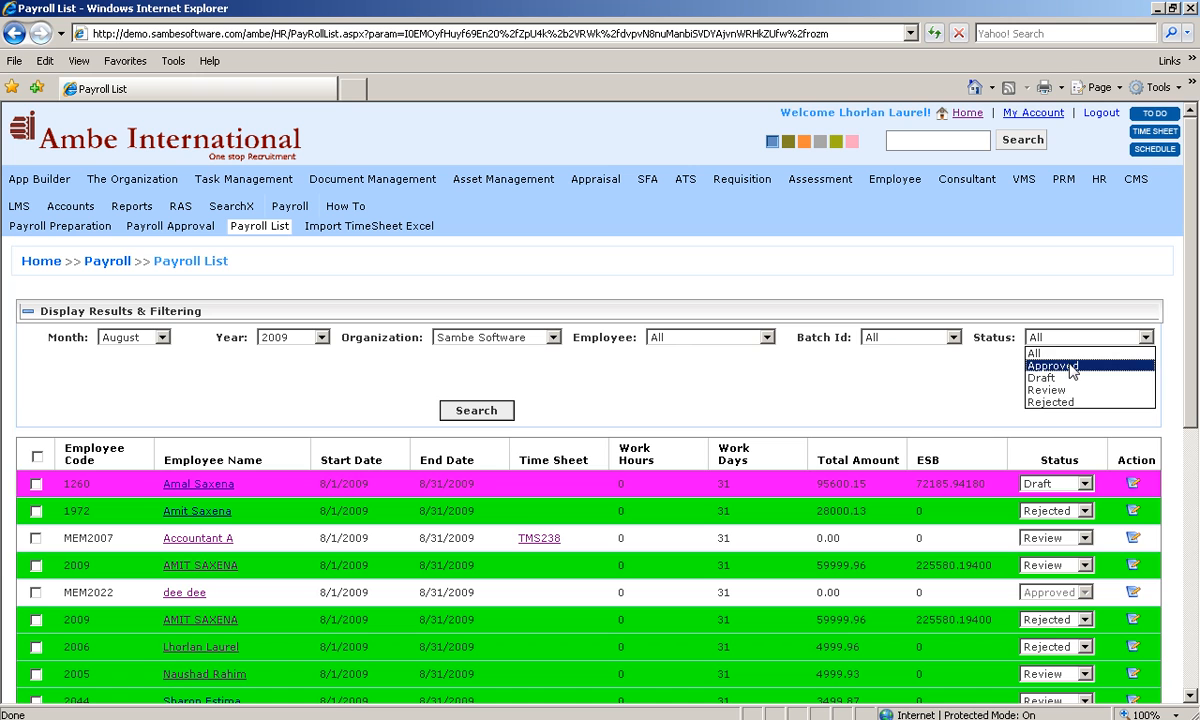
pyautogui.click(1071, 367)
pyautogui.click(497, 418)
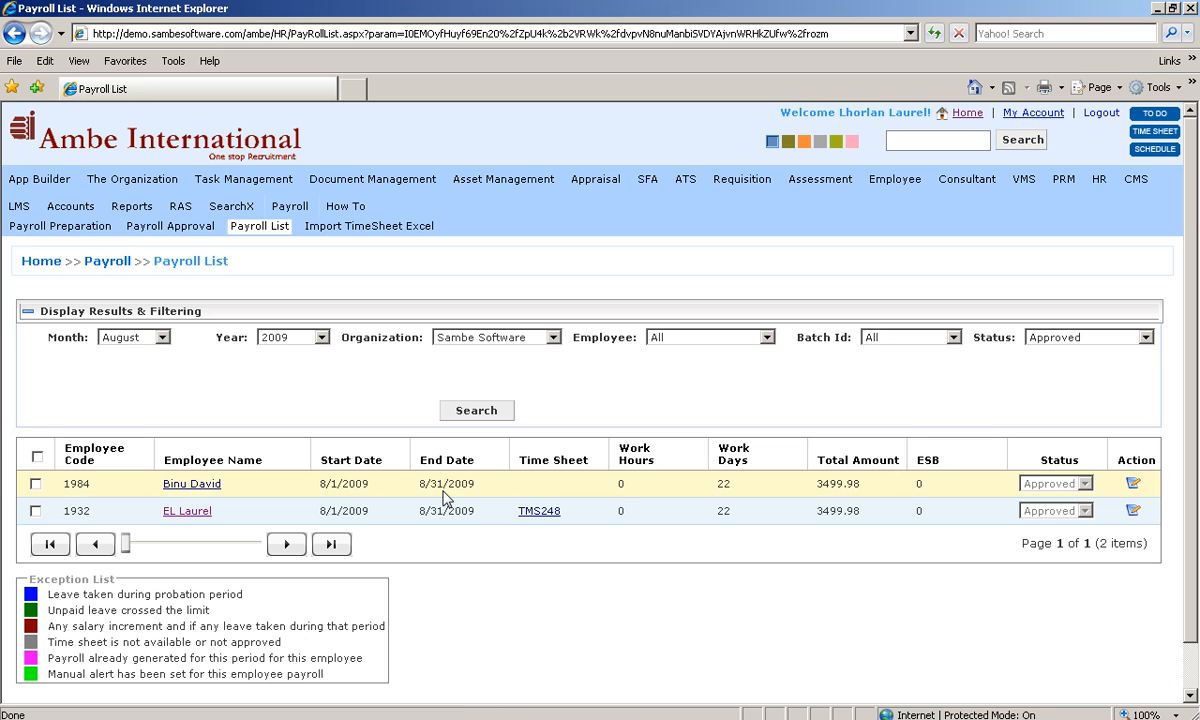
# Step: On the Import TimeSheet Excel page, select the timesheet workbook from Documents
pyautogui.click(350, 233)
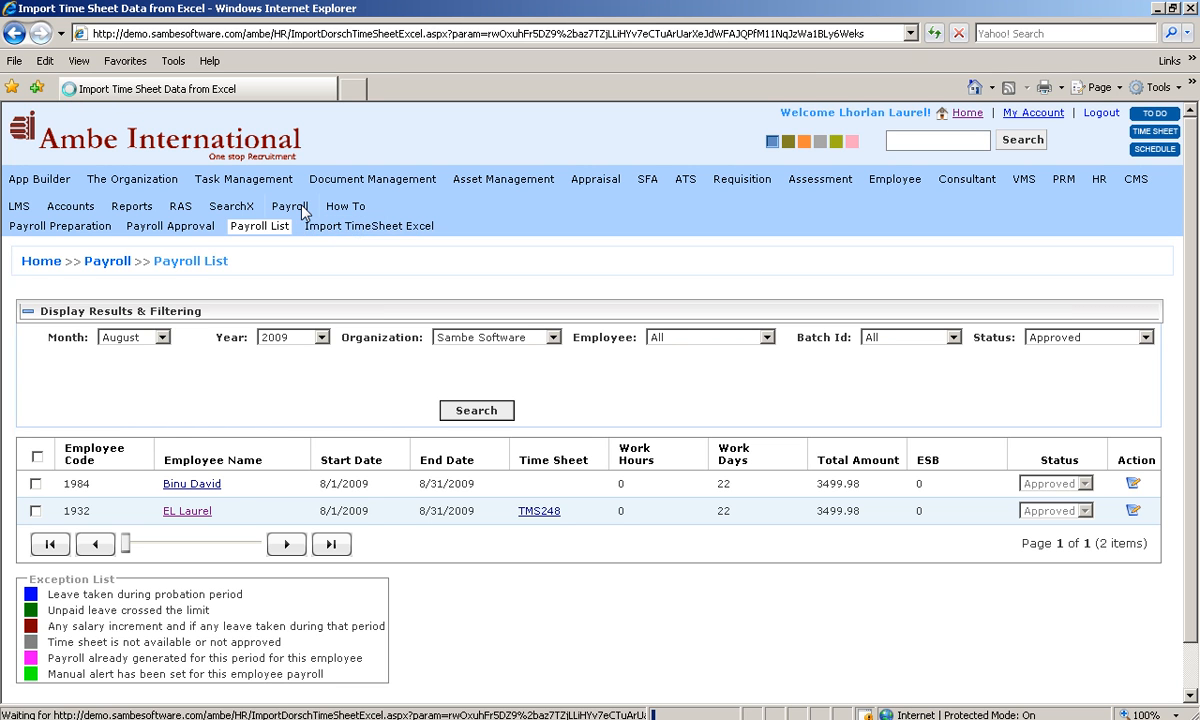
pyautogui.moveTo(290, 207)
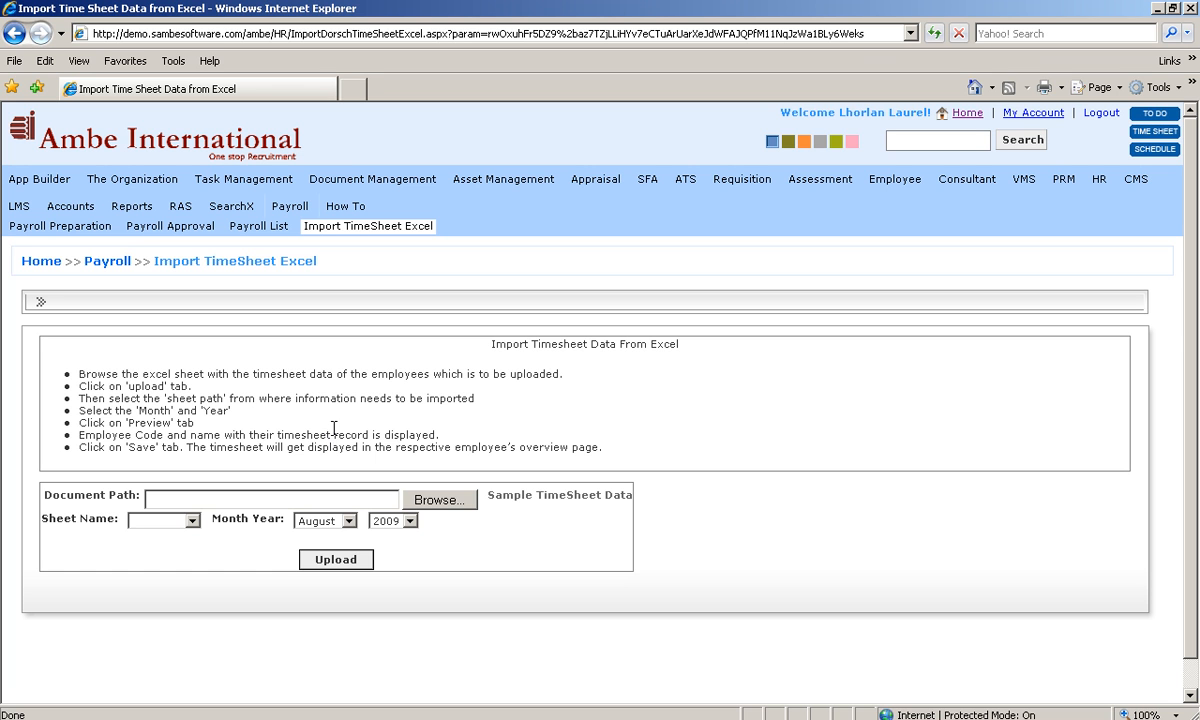
pyautogui.click(440, 502)
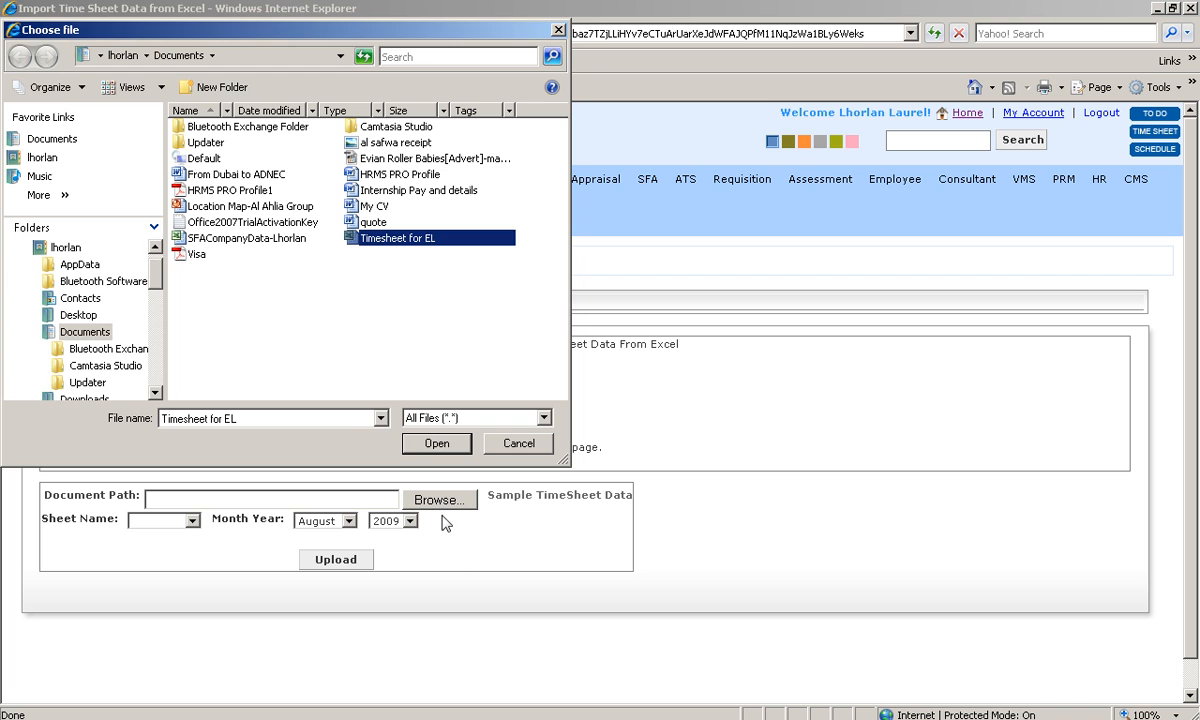
pyautogui.click(424, 440)
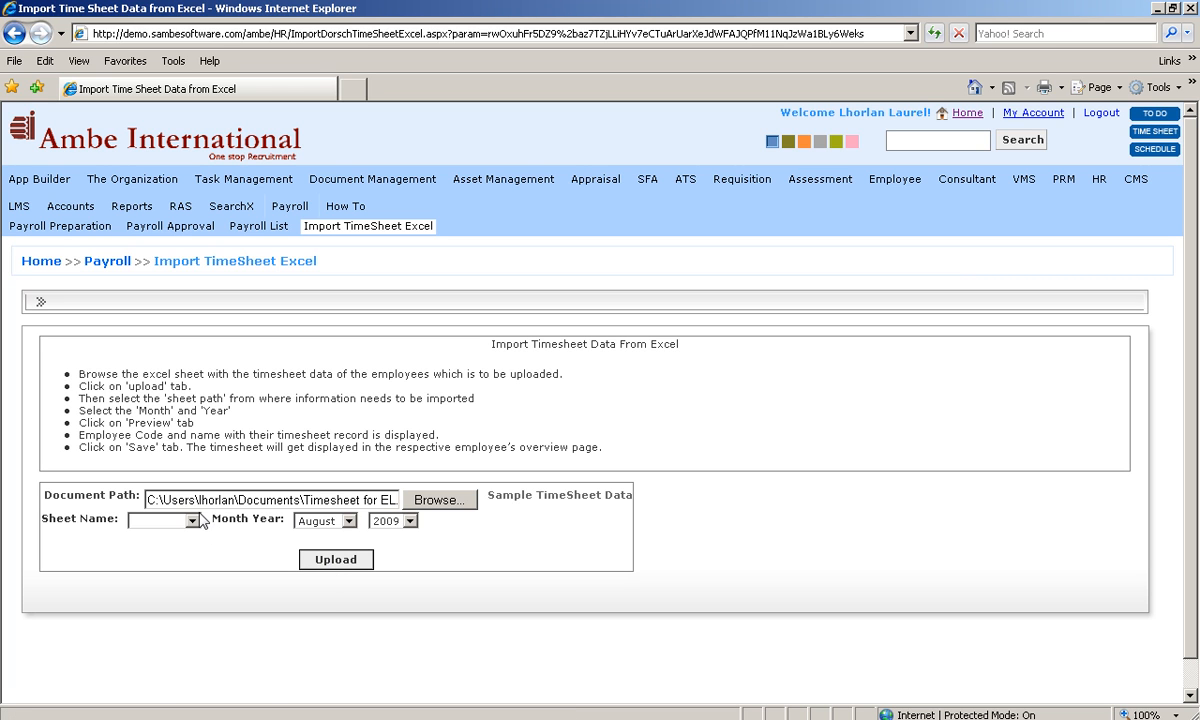
# Step: Keep the import Month Year set to August 2009
pyautogui.click(348, 521)
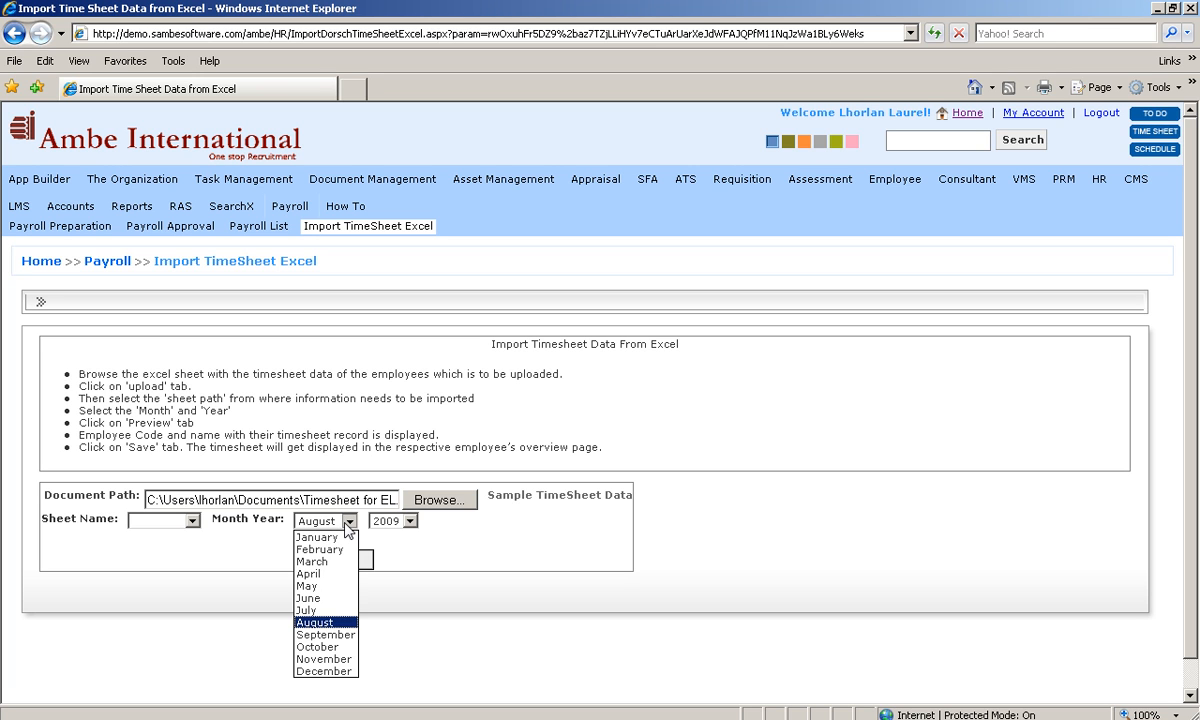
pyautogui.click(408, 521)
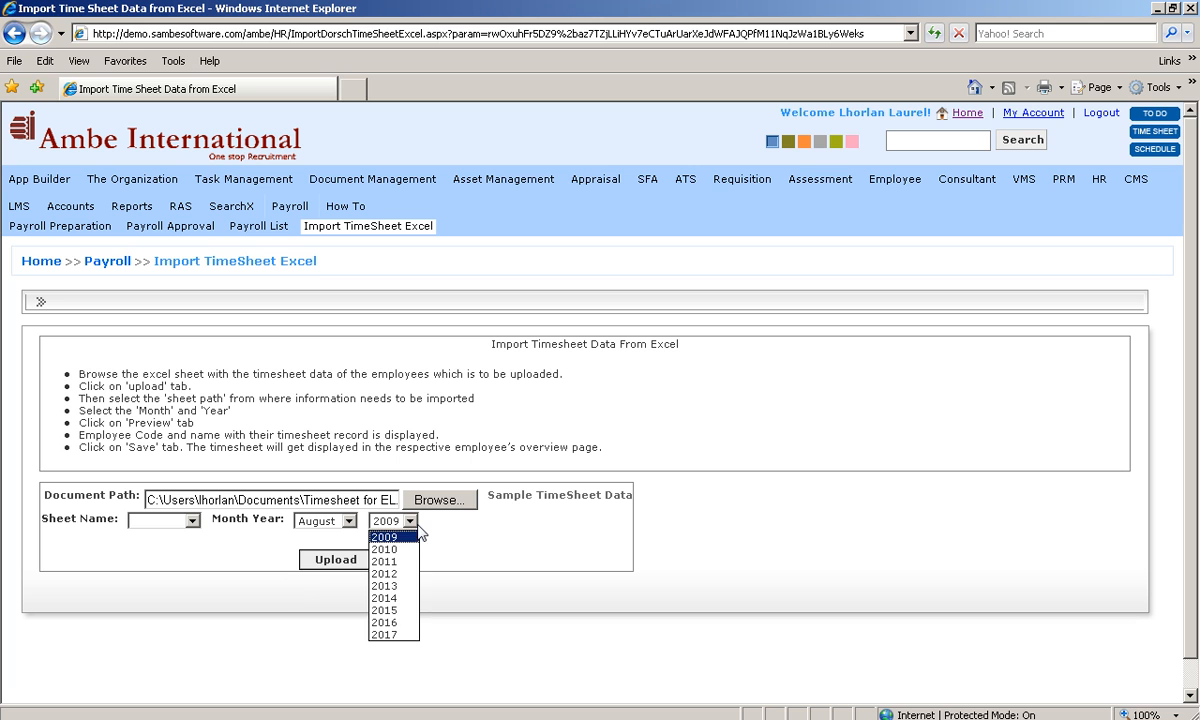
pyautogui.click(483, 550)
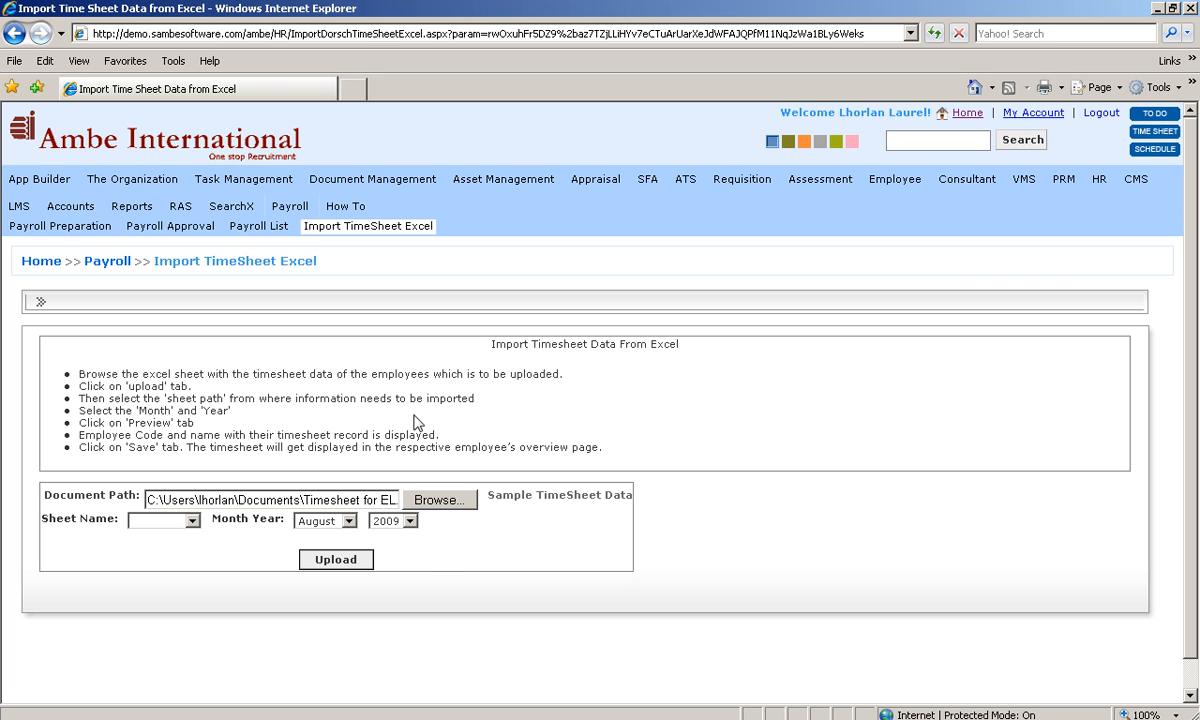
pyautogui.click(553, 496)
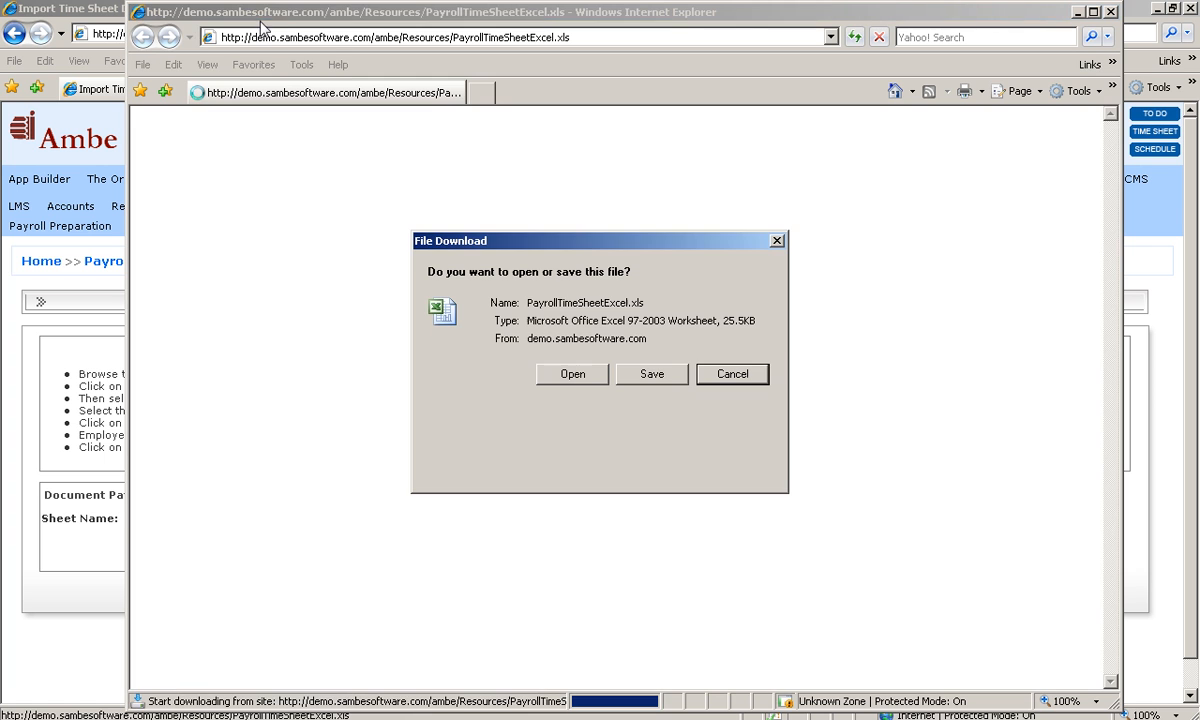
pyautogui.click(565, 386)
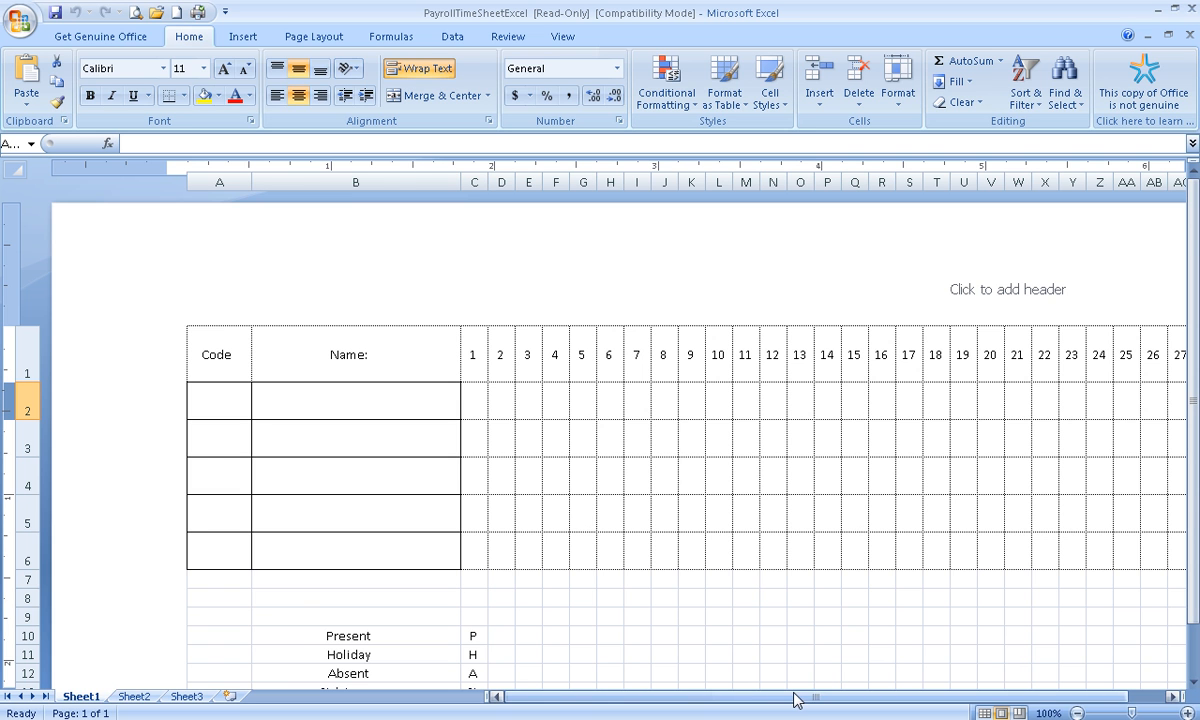
pyautogui.moveTo(795, 700)
pyautogui.mouseDown()
pyautogui.moveTo(837, 698)
pyautogui.moveTo(777, 702)
pyautogui.moveTo(810, 700)
pyautogui.mouseUp()
pyautogui.hotkey('alt', 'Tab')
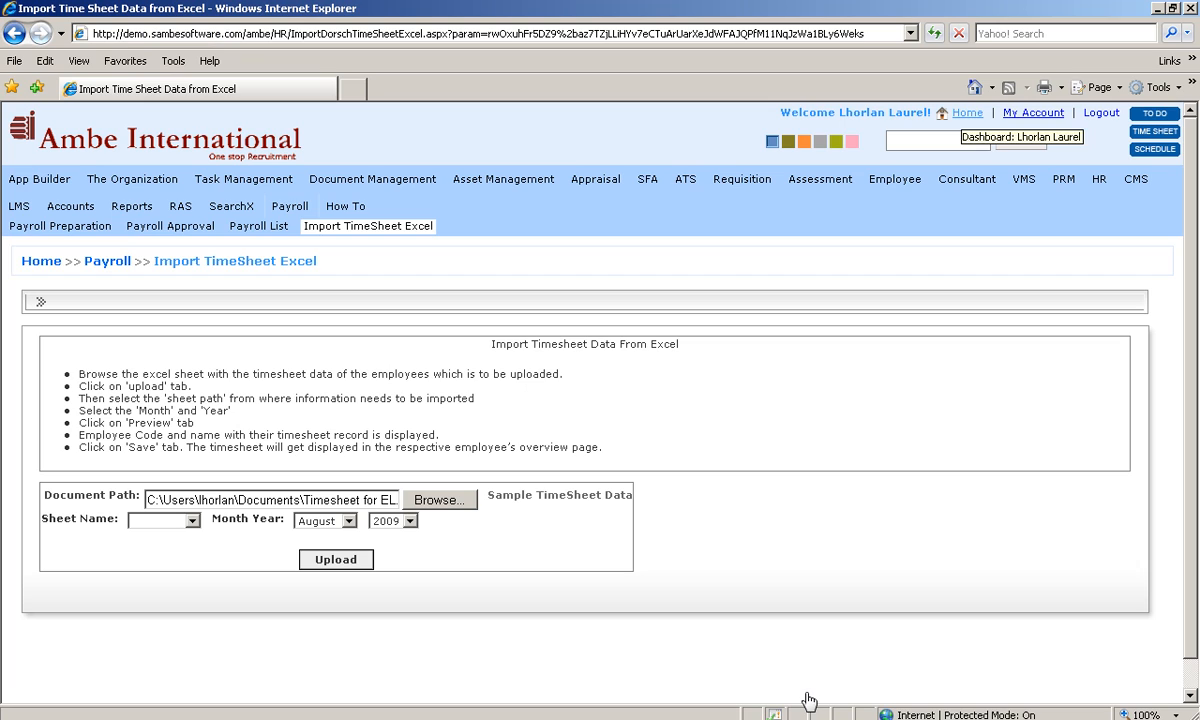
# Step: Return to the dashboard and log out to the HRMS Pro login page
pyautogui.click(967, 113)
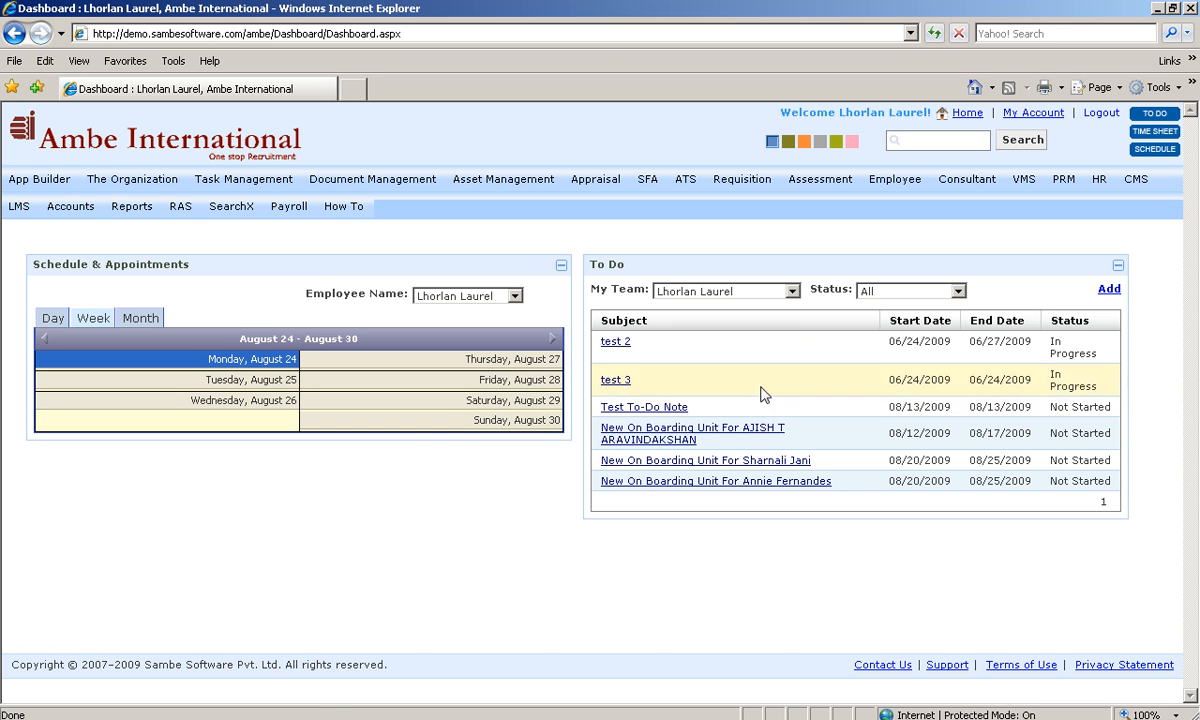
pyautogui.click(1096, 114)
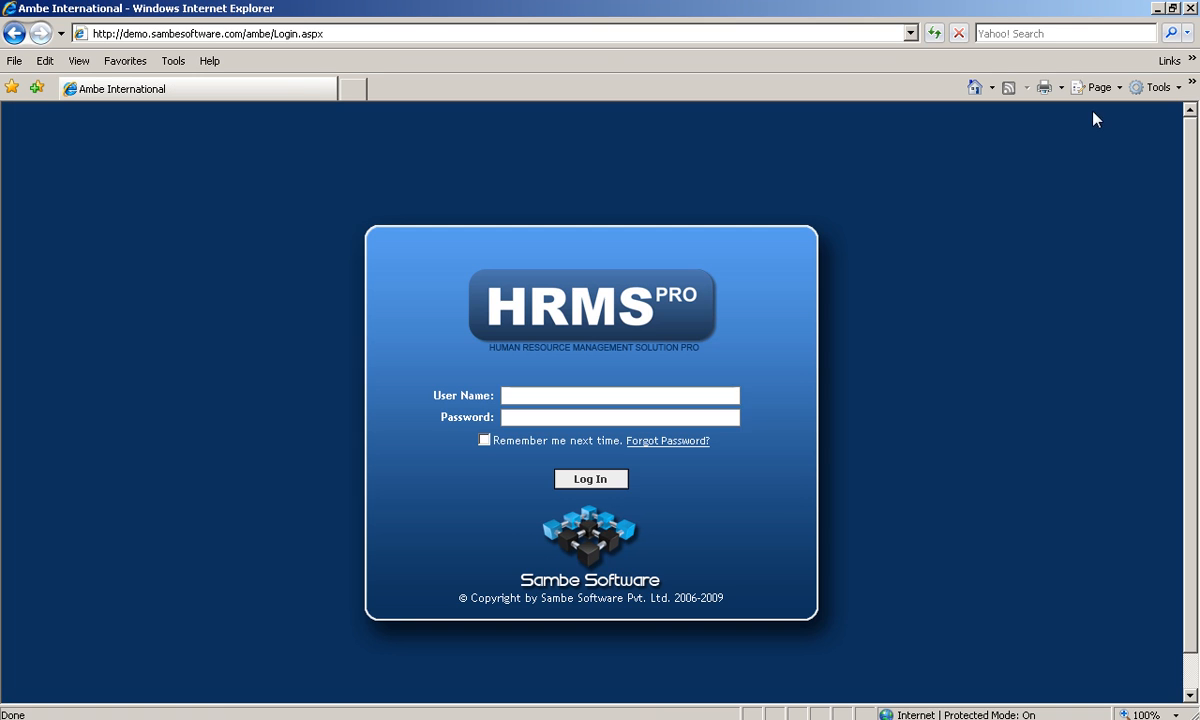